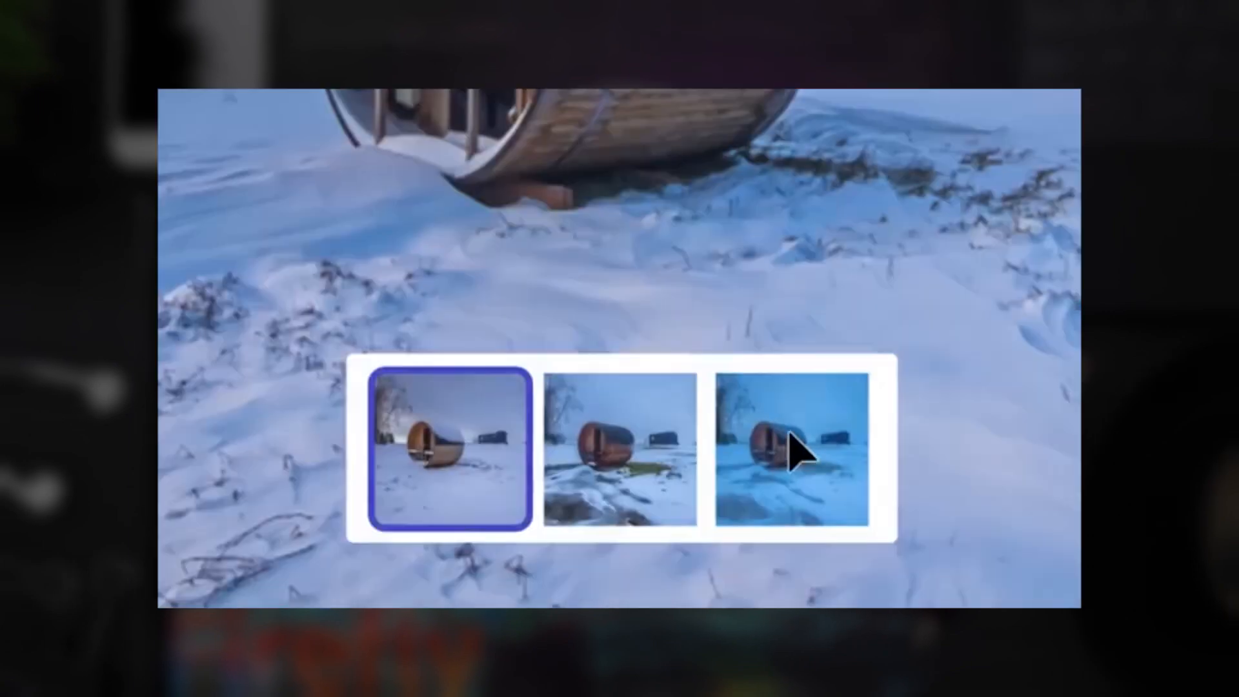
left_click(796, 442)
left_click(620, 524)
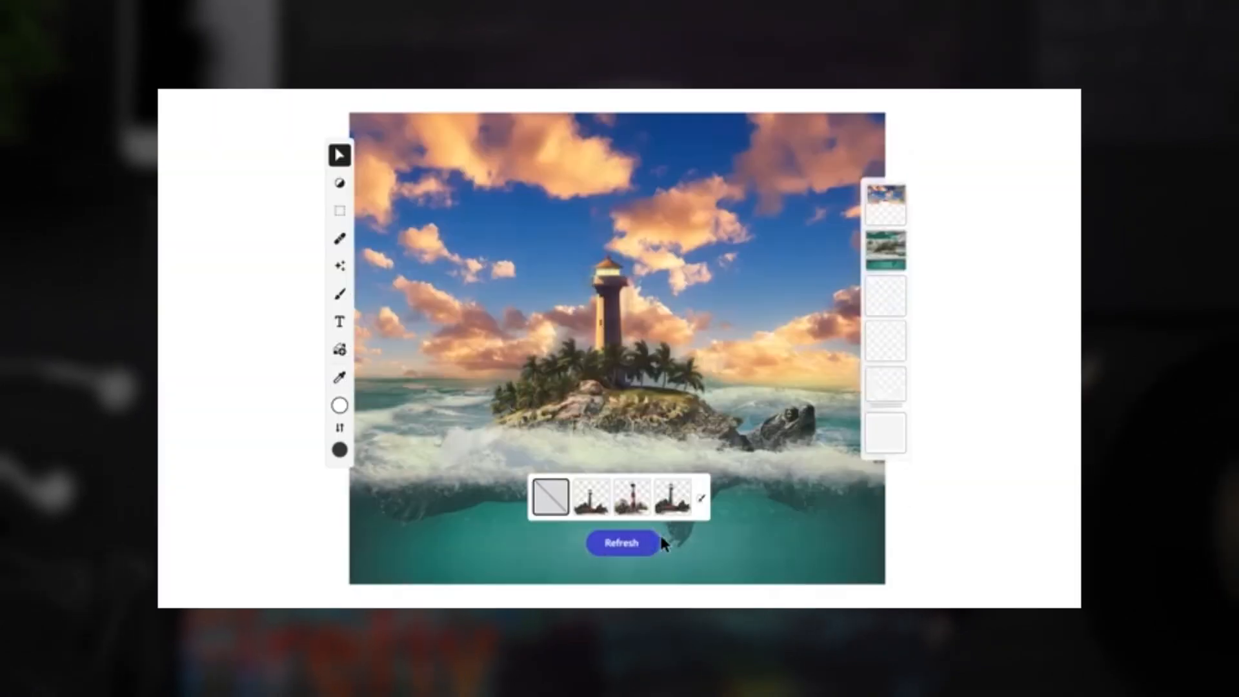
left_click(597, 502)
left_click(633, 509)
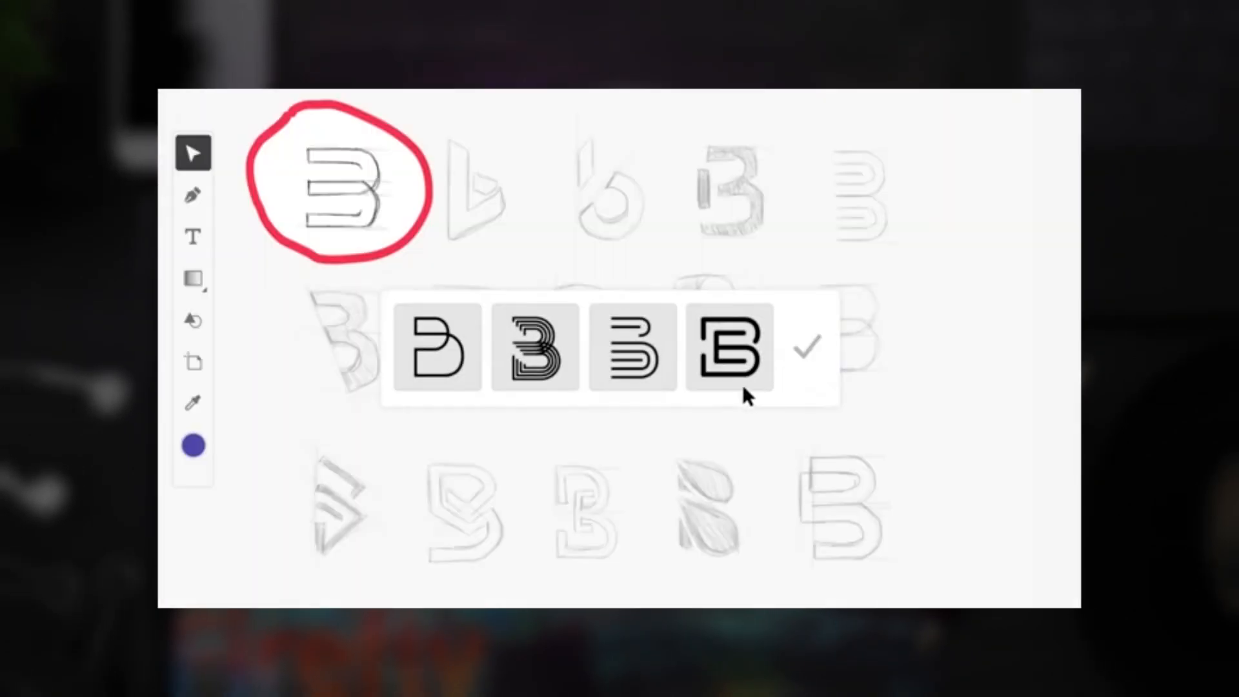
left_click(535, 361)
left_click(808, 354)
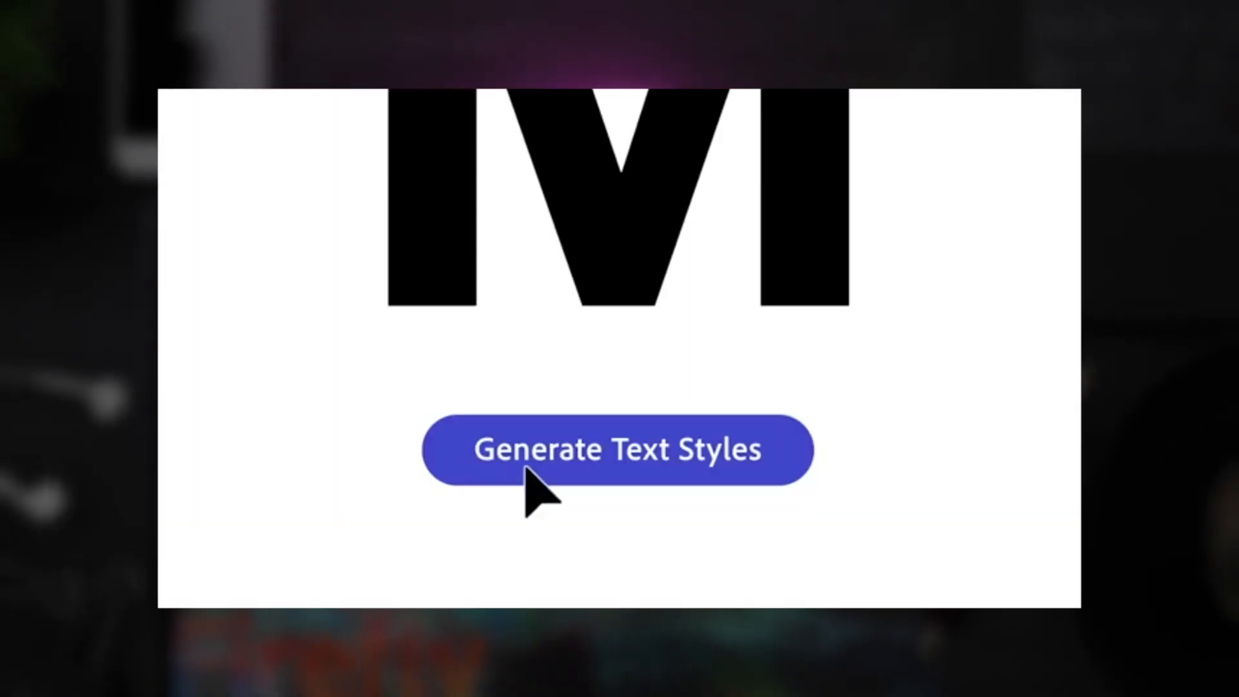
left_click(613, 493)
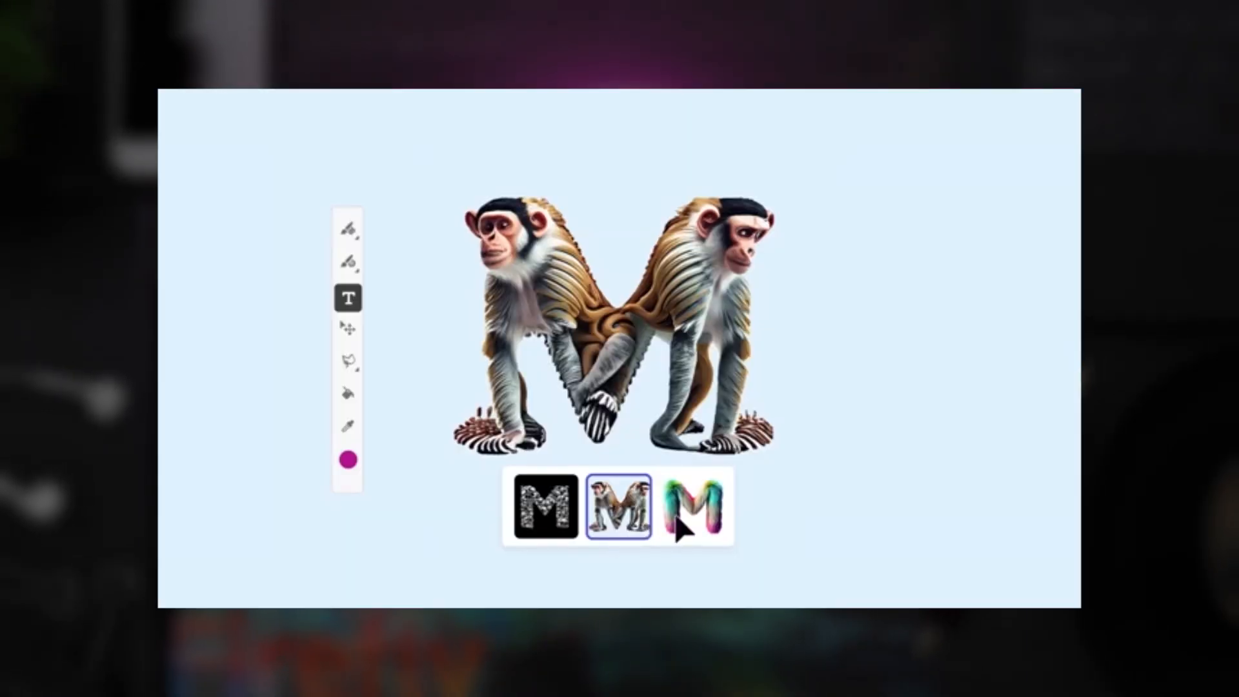
left_click(682, 529)
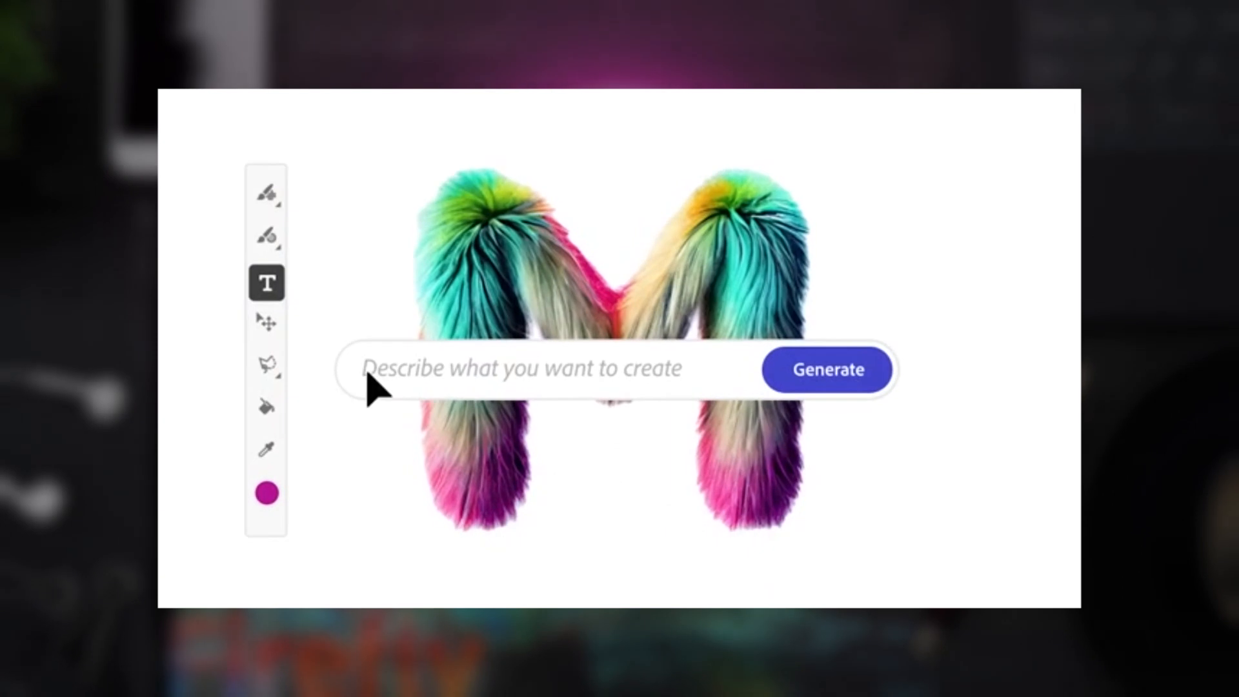
type("Apply texture to \"MEOW\"")
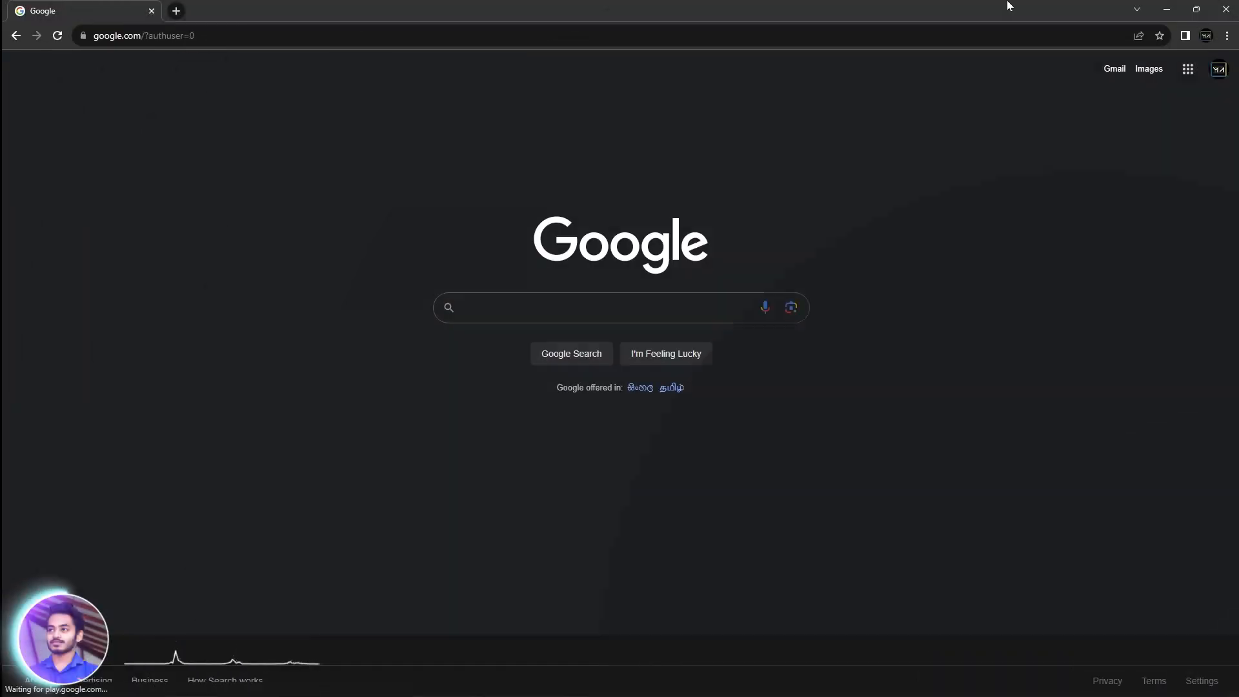
Search Google for "adobe firefly", open Adobe's "Adobe Firefly - Generative AI for creatives" page and go to its sign-in.
type("adobe firefly")
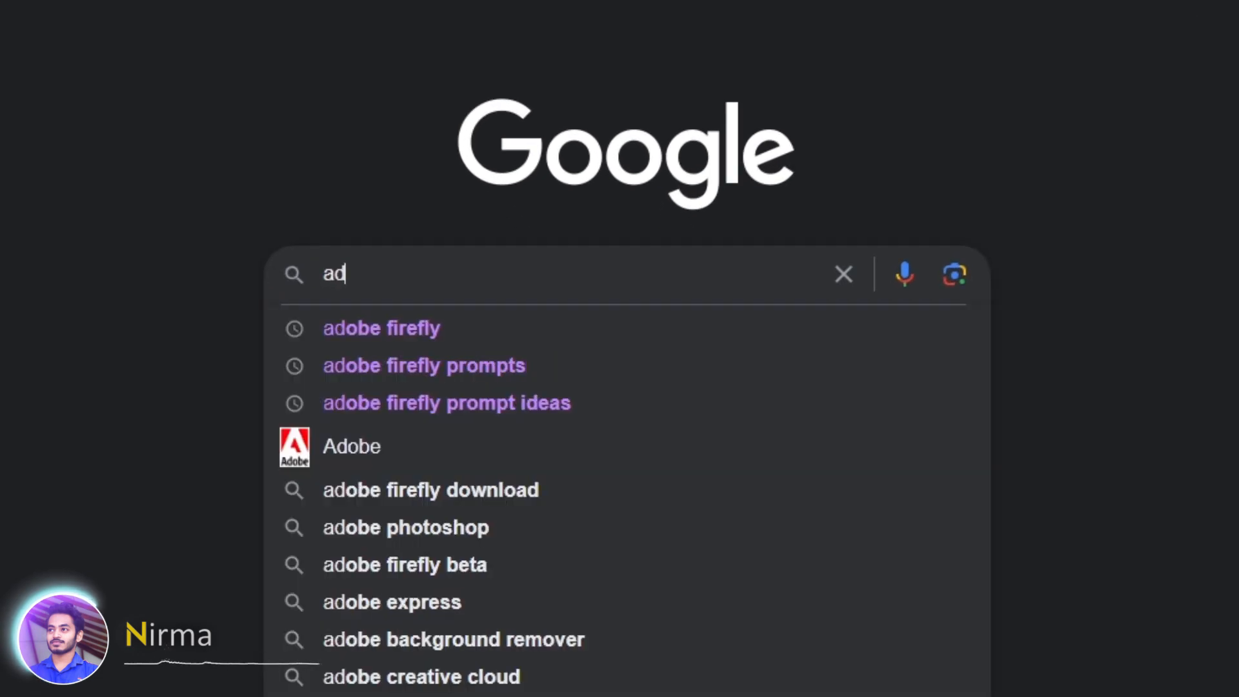
key("Return")
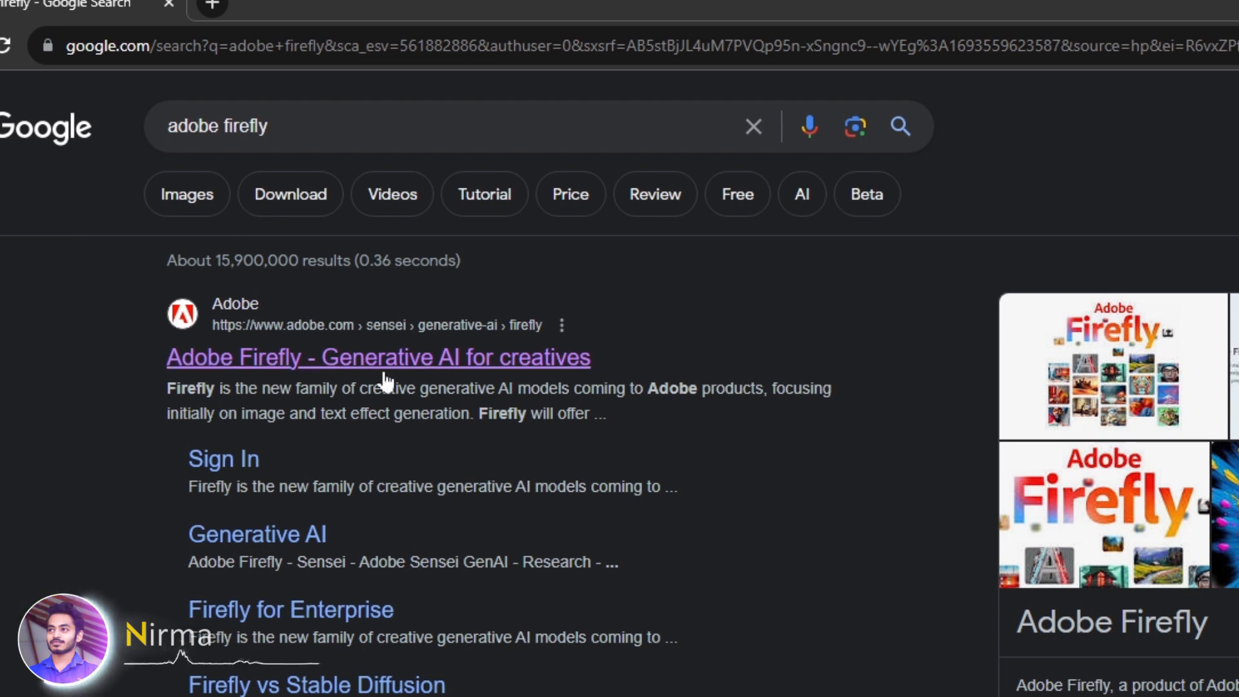
left_click(575, 360)
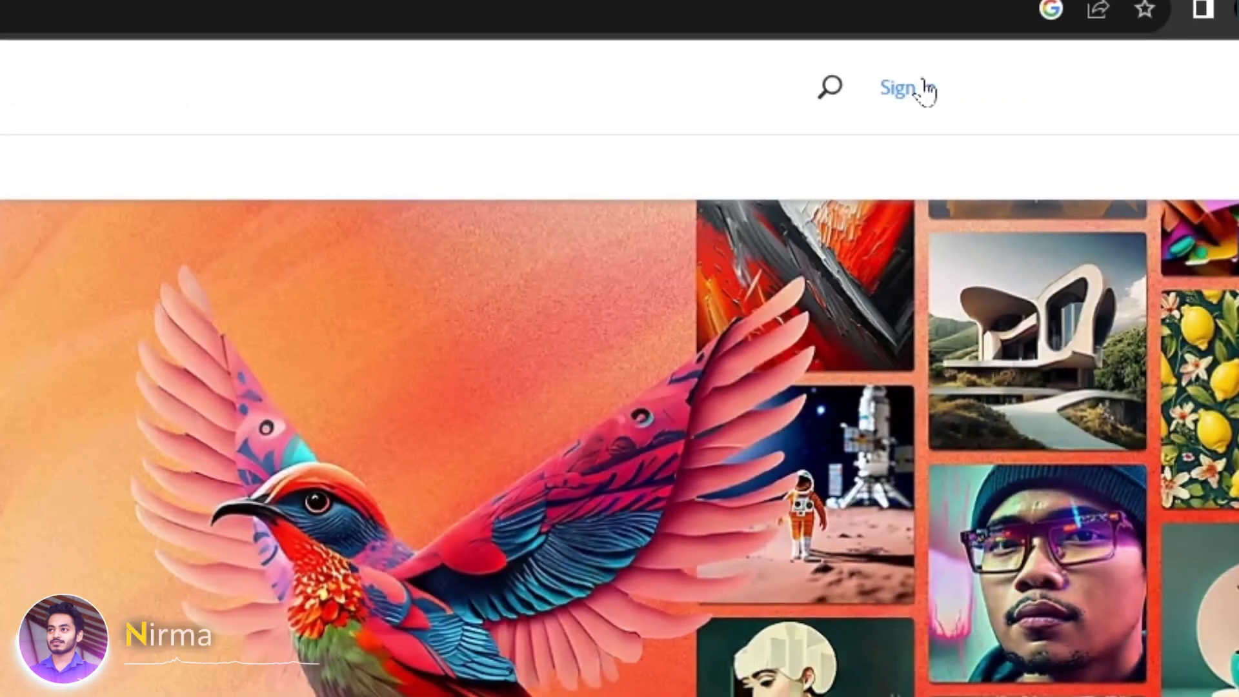
left_click(1168, 96)
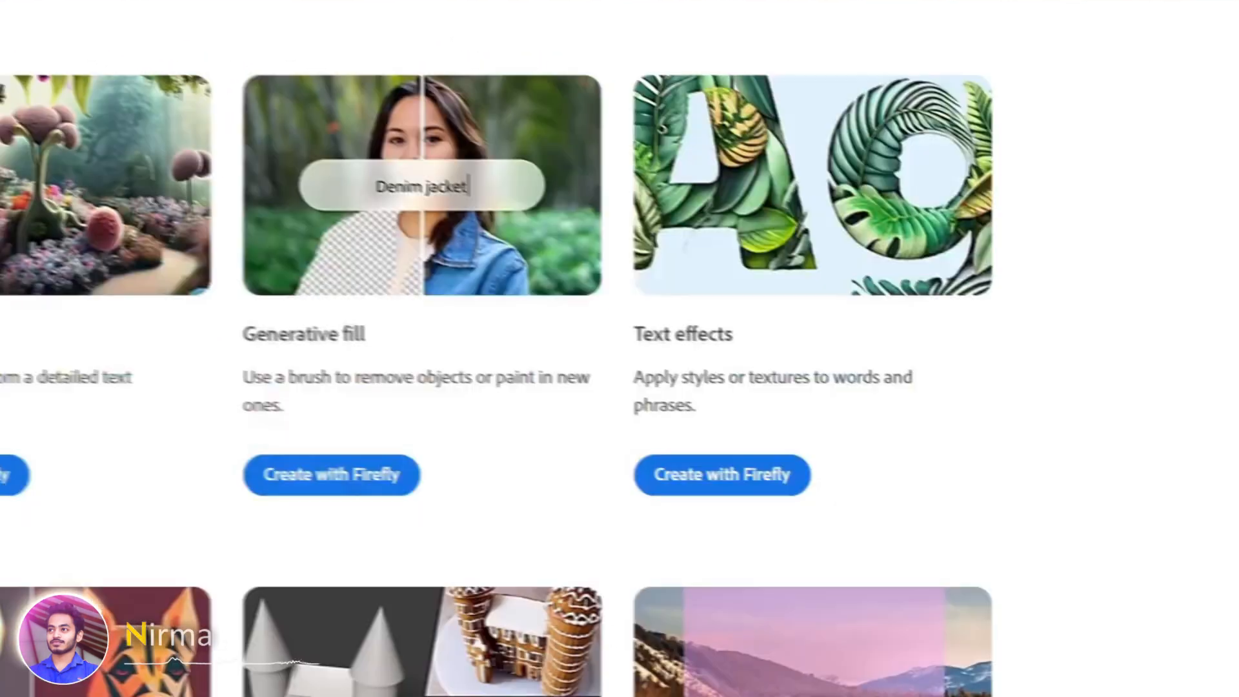
Review the Firefly feature overview, including Text to image, Generative fill, Text effects, Generative recolor, 3D to image and Extend image.
scroll(138, 312, "down", 5)
scroll(138, 312, "up", 2)
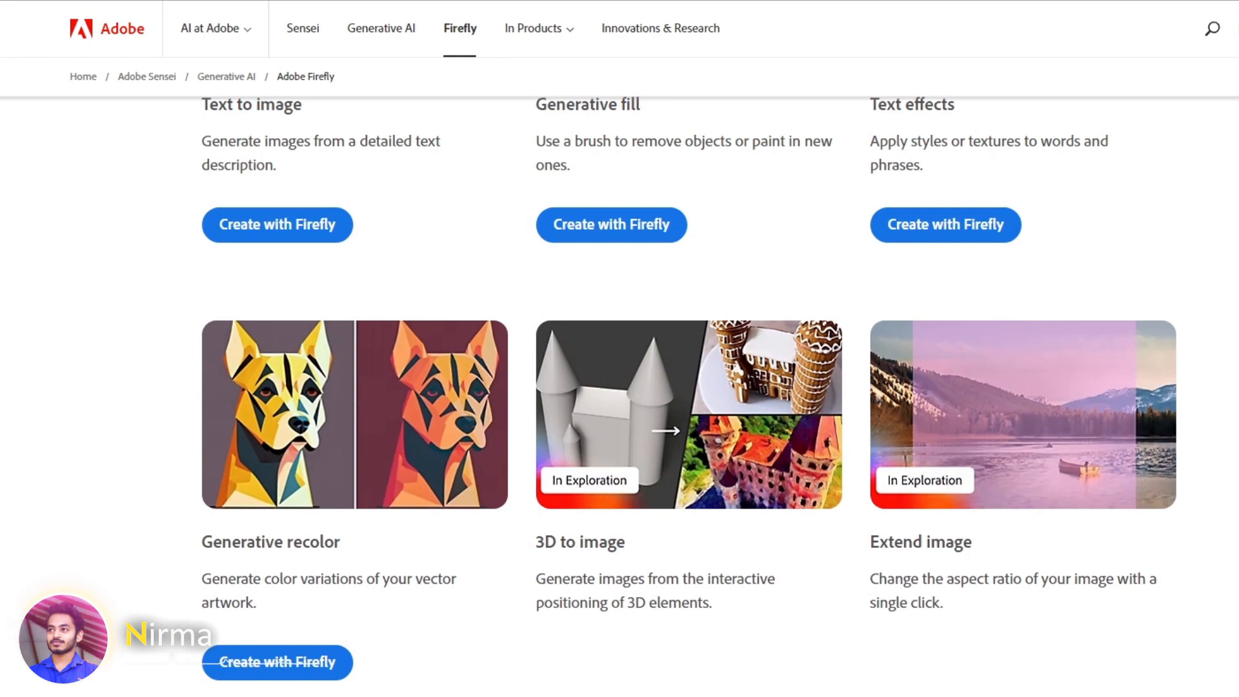
scroll(755, 642, "up", 2)
scroll(755, 642, "down", 5)
scroll(754, 642, "up", 5)
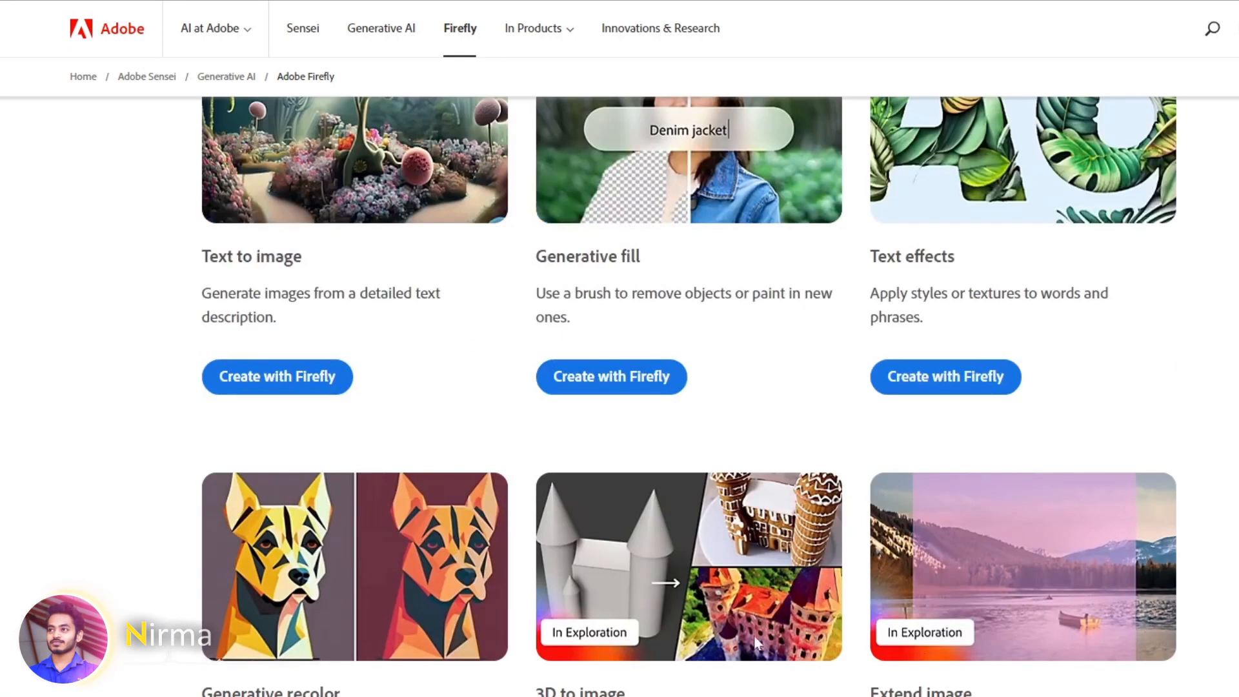
scroll(948, 636, "down", 3)
scroll(740, 285, "up", 3)
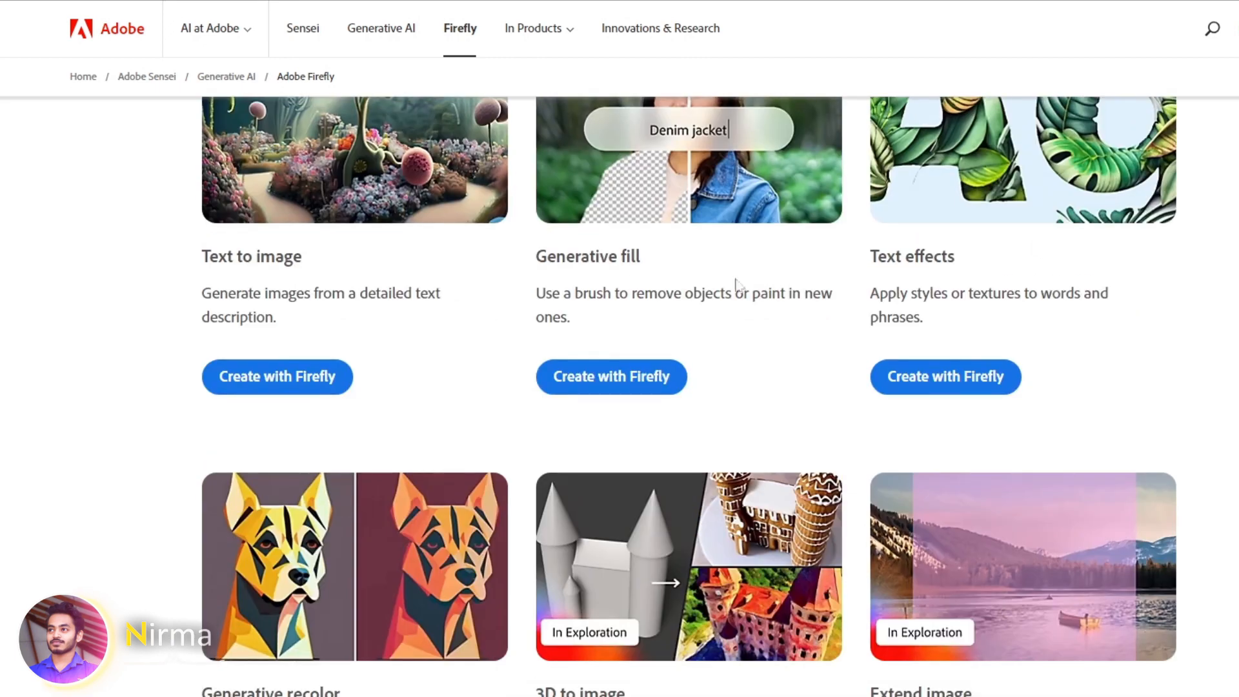
scroll(739, 286, "down", 9)
scroll(1010, 450, "up", 9)
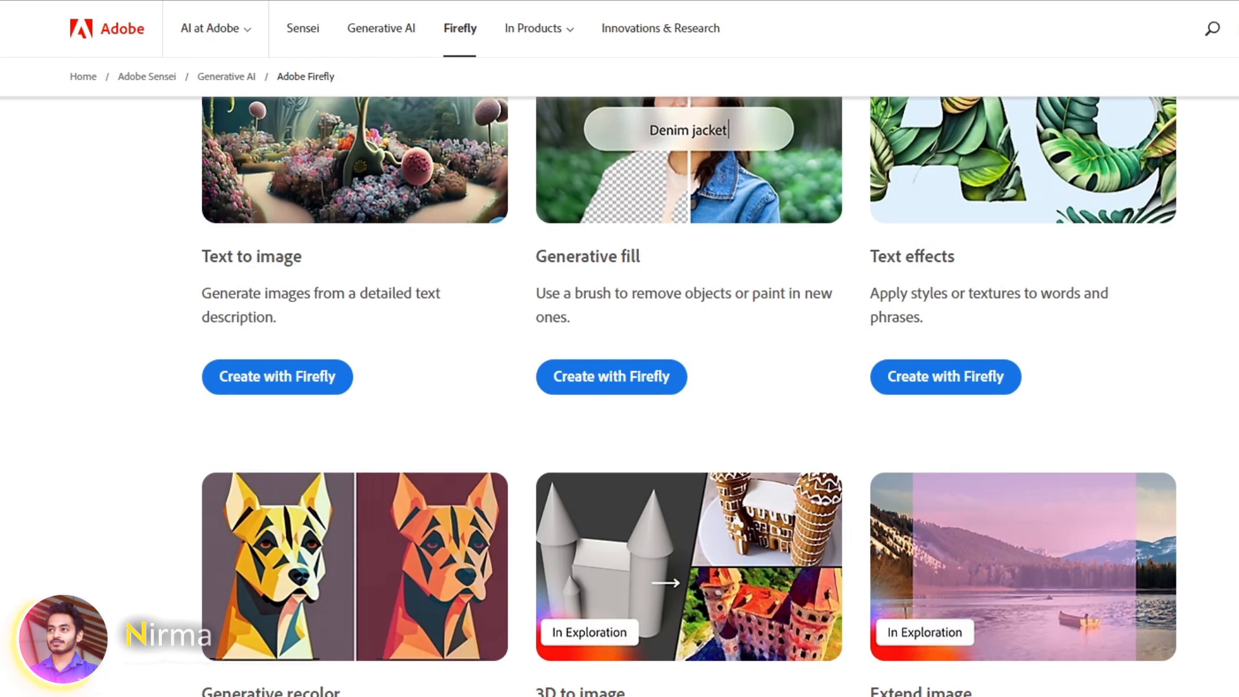
scroll(1048, 408, "up", 4)
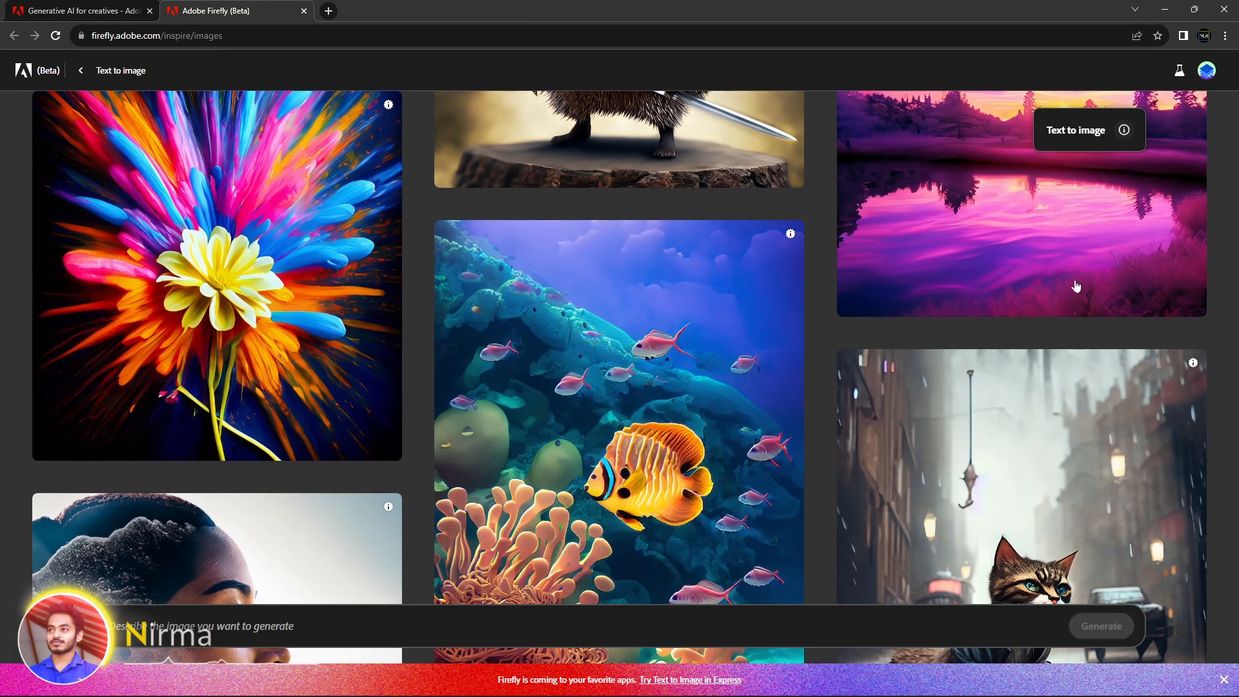
Browse the sample images and their prompts in the Text to image gallery.
scroll(1076, 287, "down", 7)
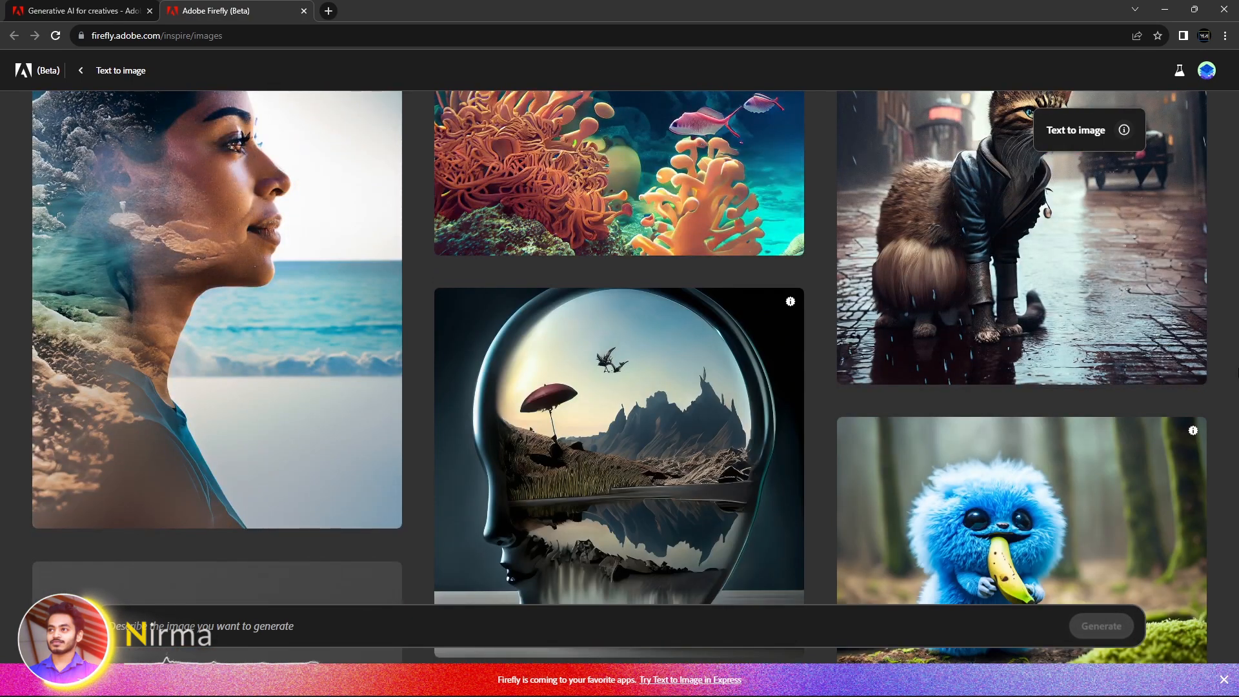
scroll(1019, 424, "down", 7)
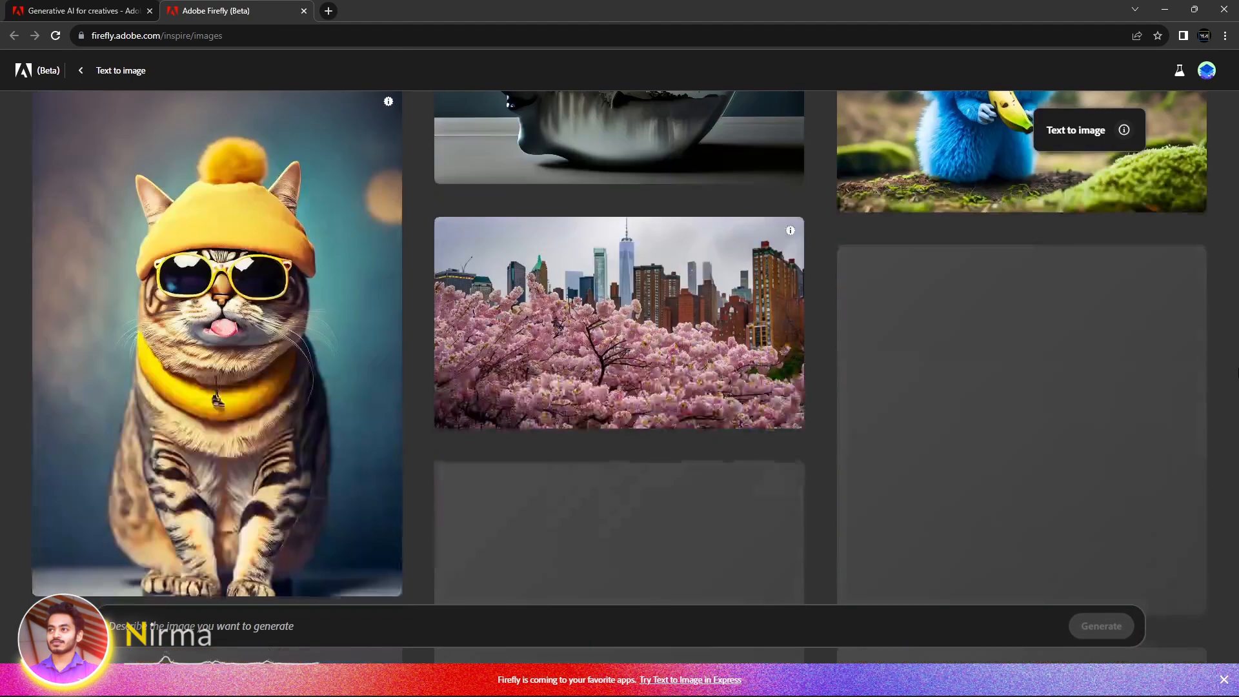
scroll(1020, 424, "up", 7)
scroll(1019, 424, "up", 10)
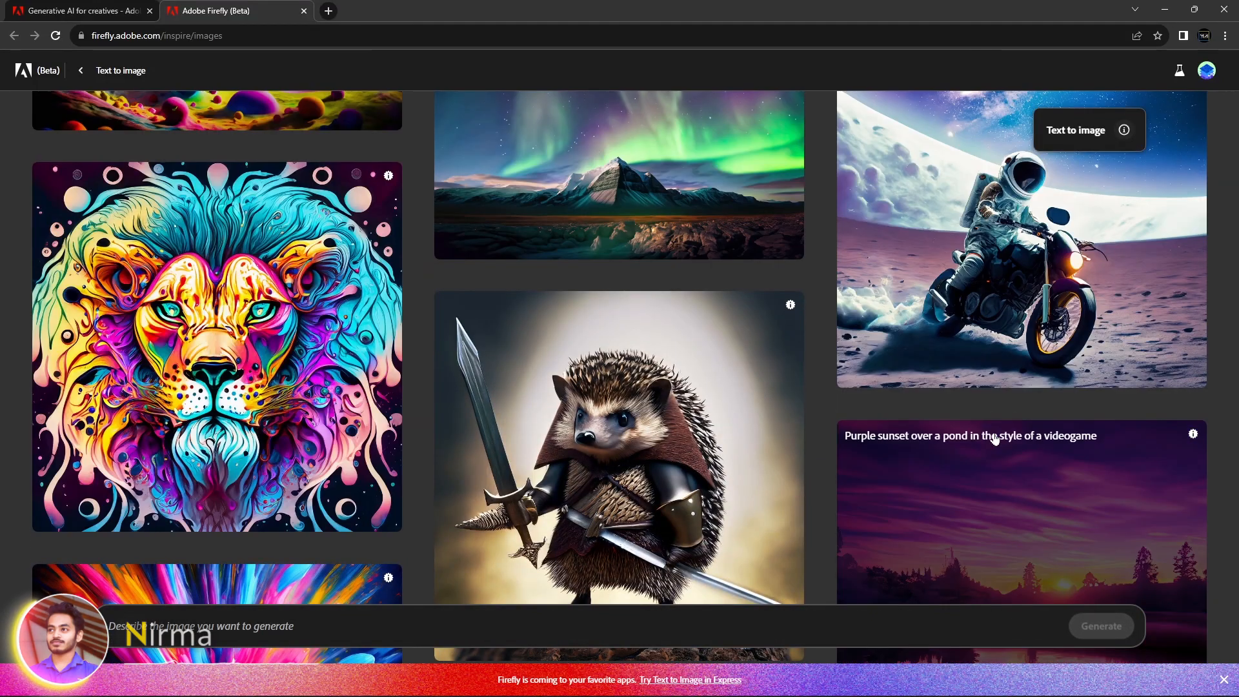
scroll(995, 439, "up", 7)
scroll(995, 439, "down", 14)
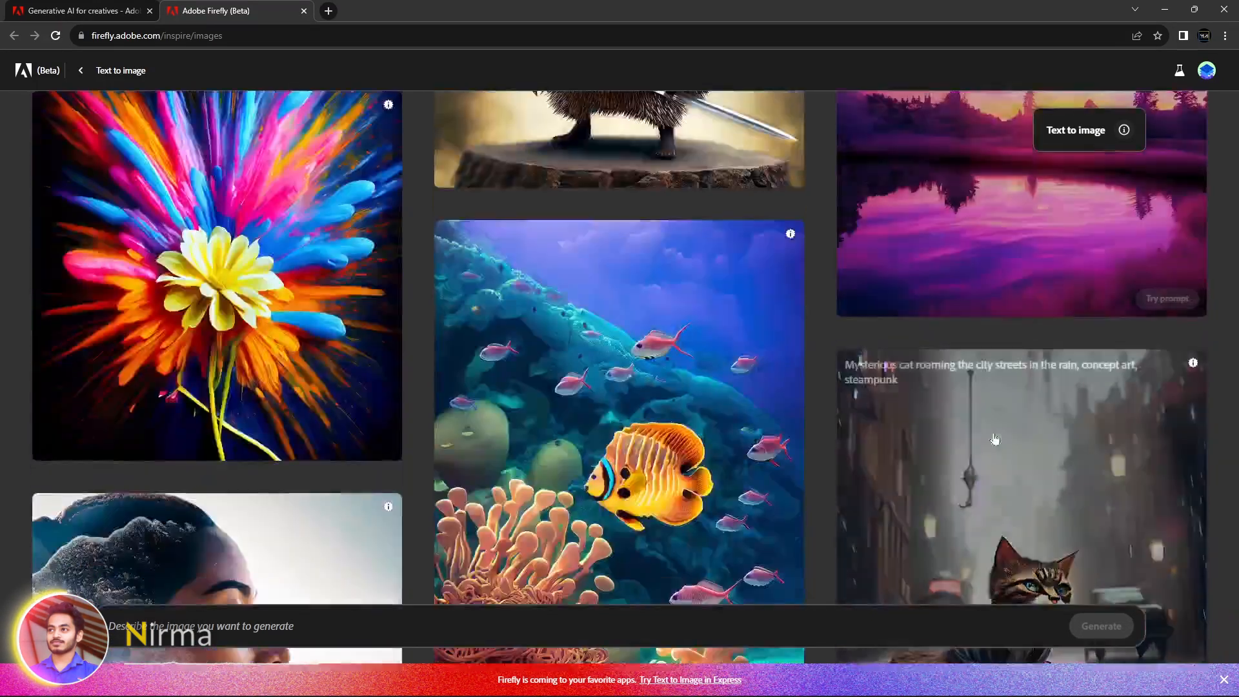
scroll(995, 439, "down", 15)
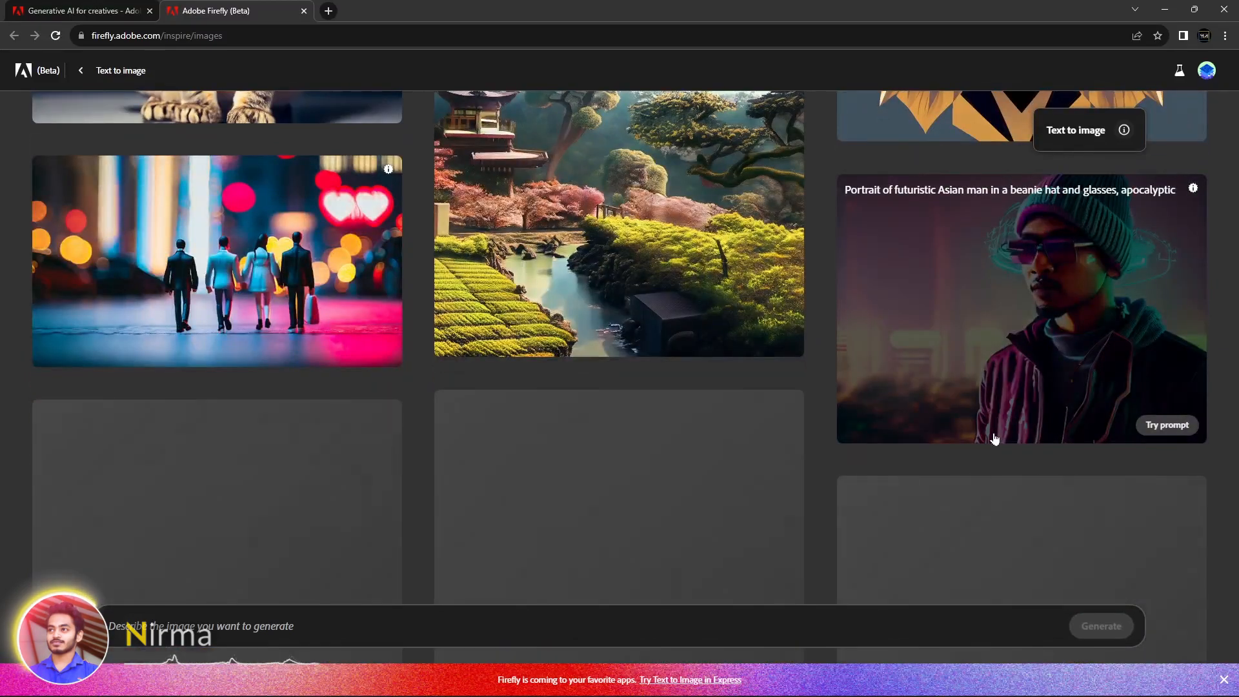
scroll(994, 439, "up", 8)
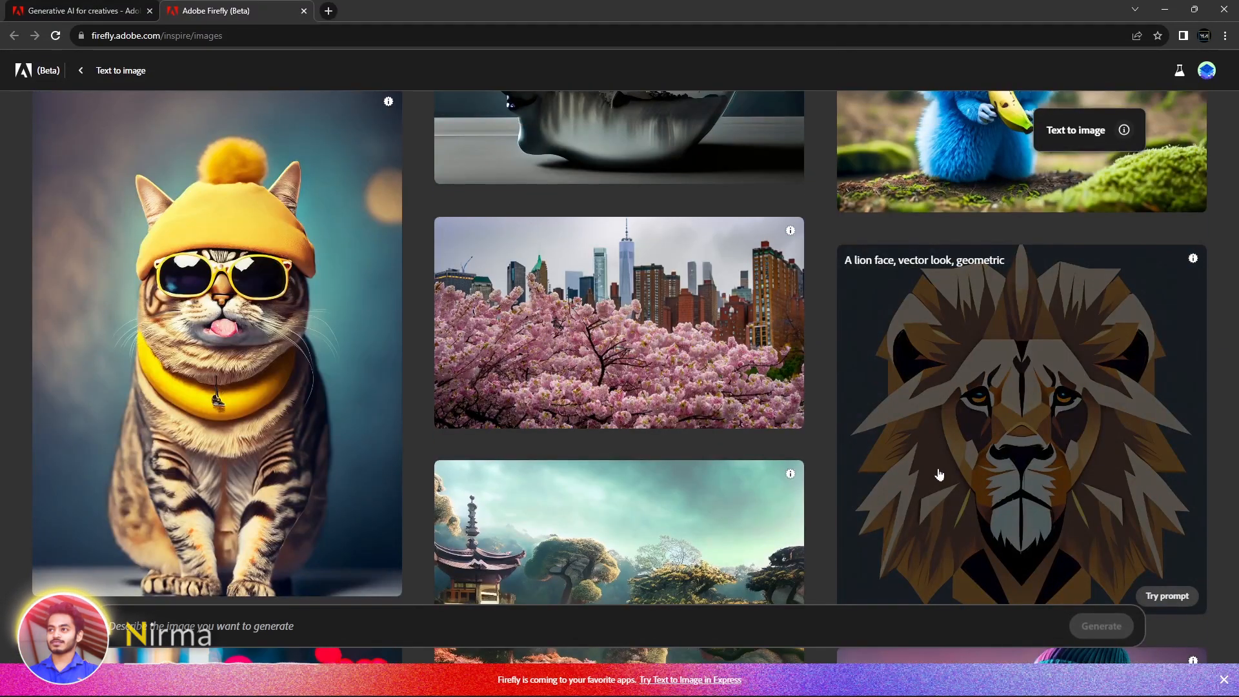
scroll(995, 438, "up", 7)
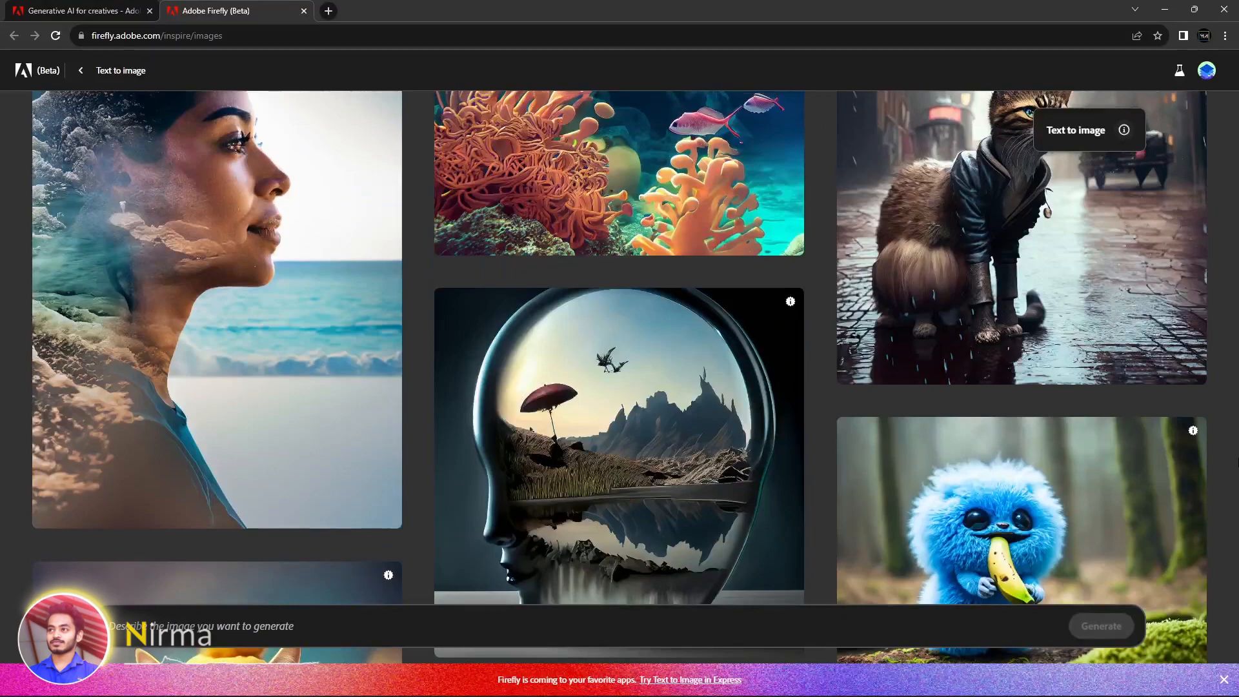
scroll(994, 438, "up", 15)
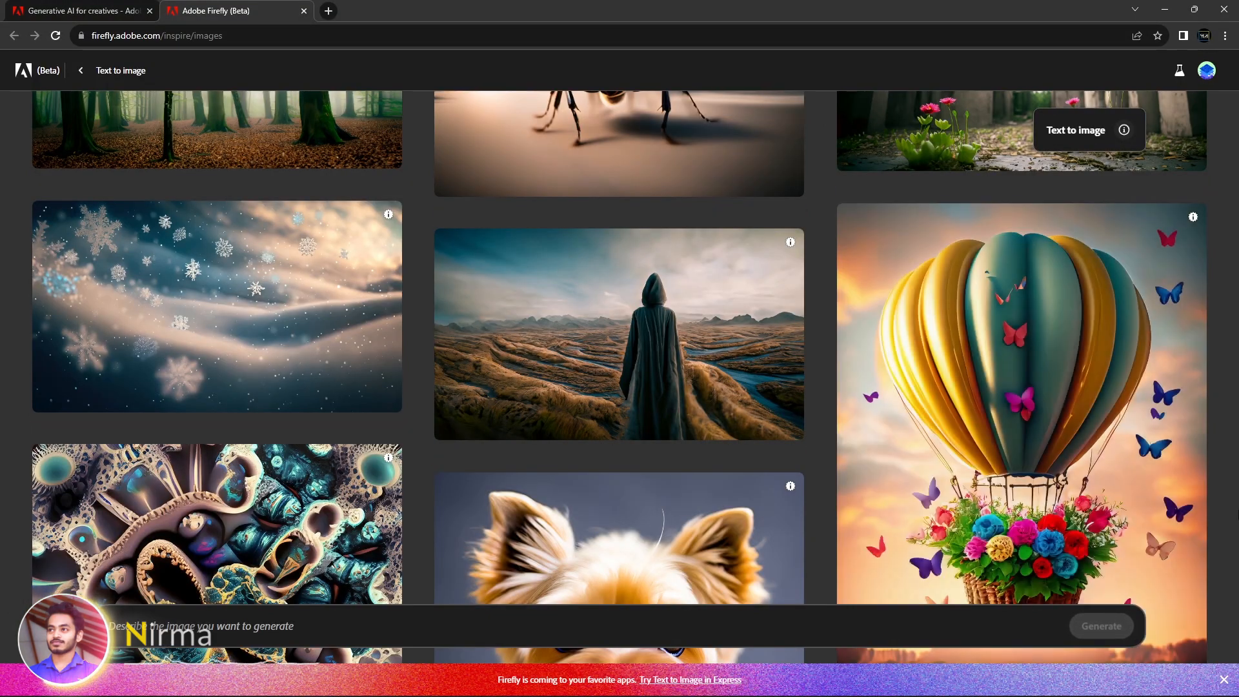
scroll(1233, 446, "up", 15)
scroll(1211, 374, "up", 10)
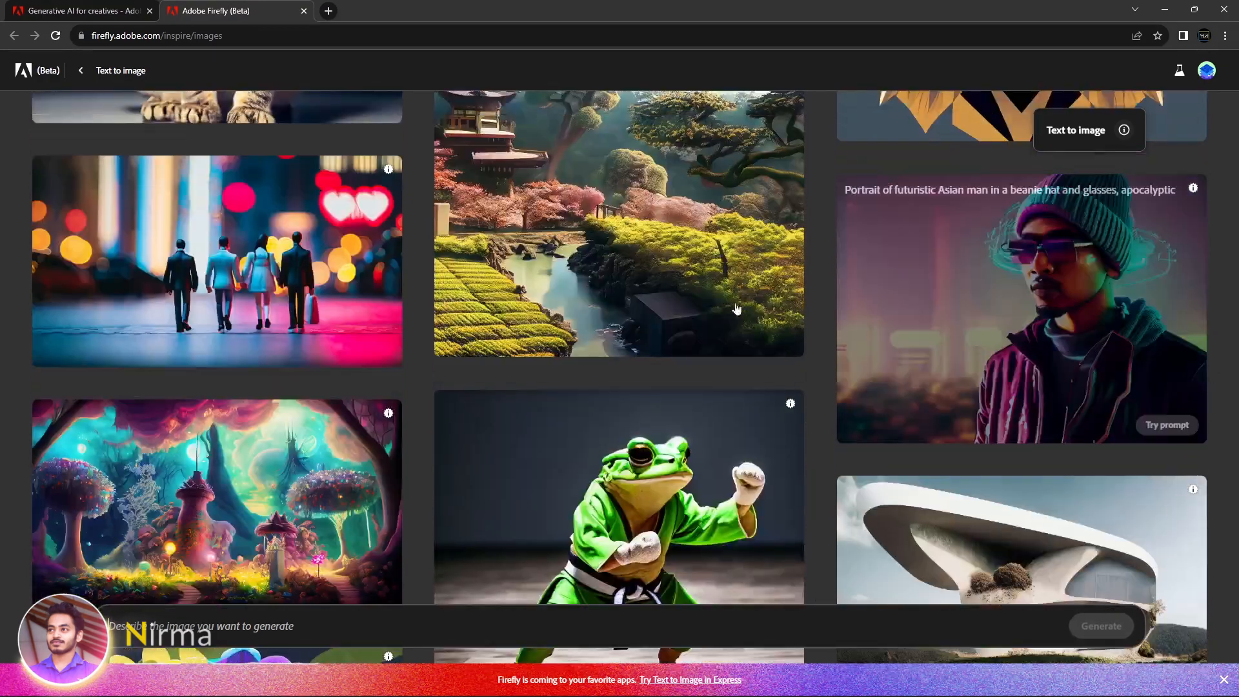
scroll(618, 351, "up", 7)
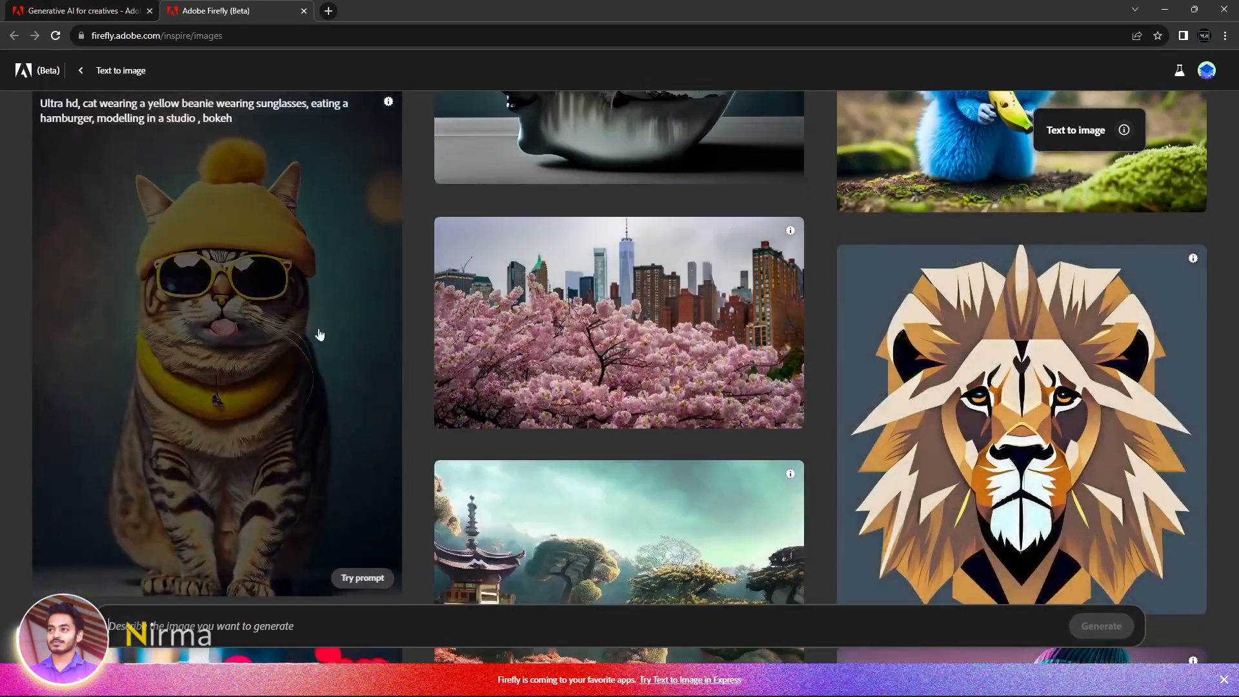
Open the gallery sample of the cat in a yellow beanie and sunglasses with its prompt, and highlight the prompt text.
left_click(231, 338)
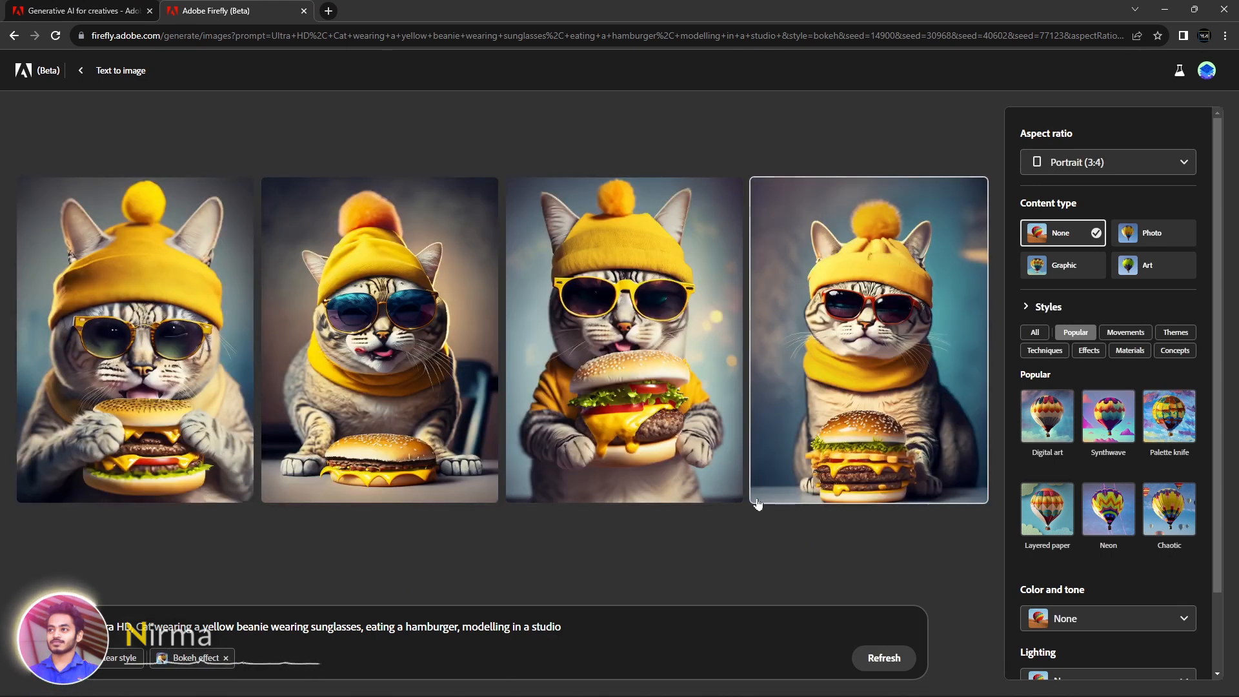
left_click_drag(581, 628, 90, 629)
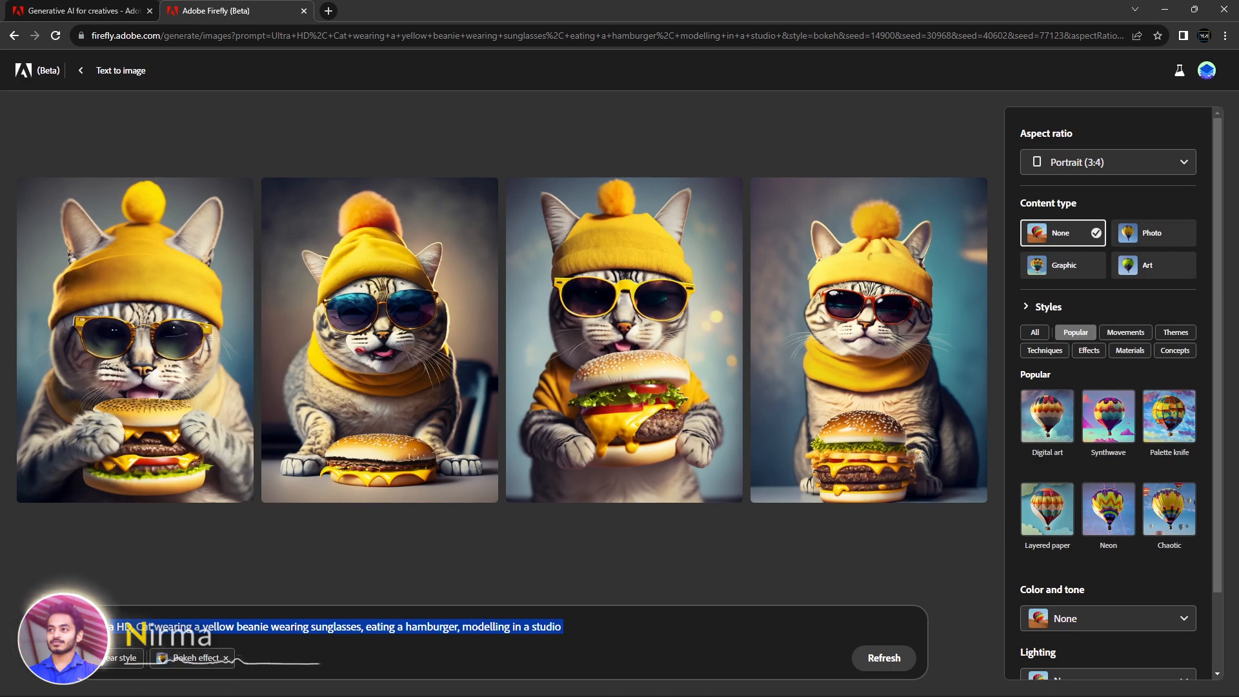
left_click(548, 638)
left_click_drag(552, 633, 132, 630)
left_click(243, 629)
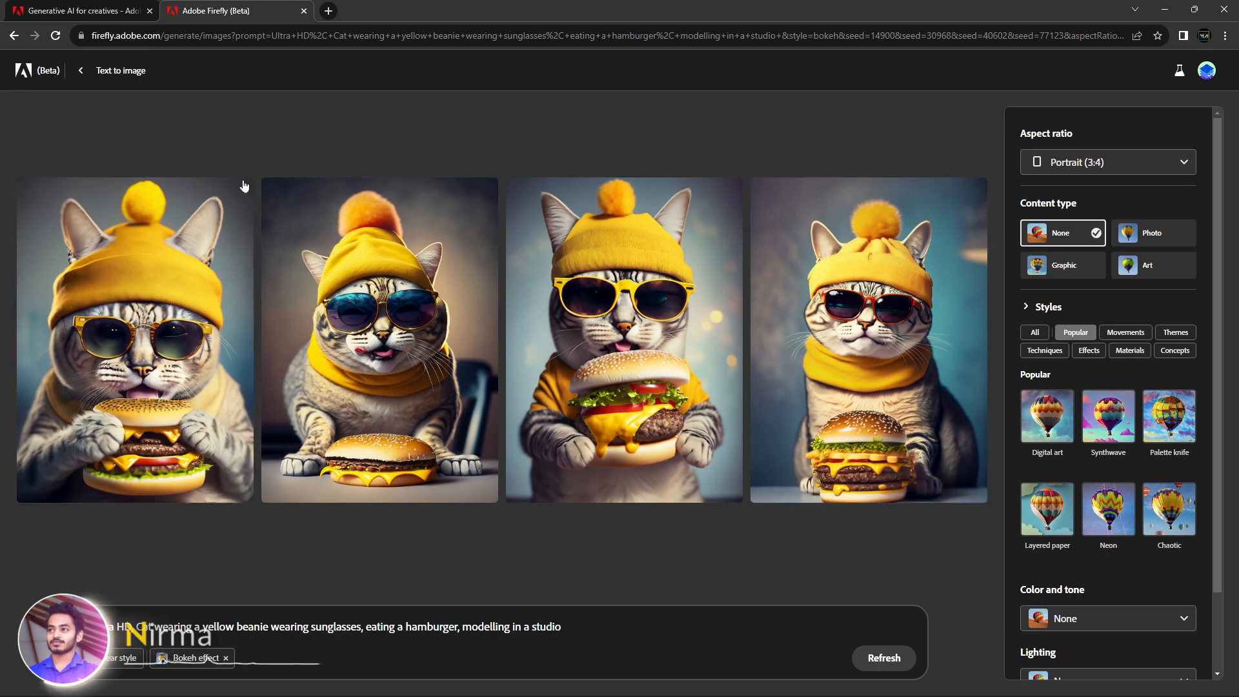
Enlarge the first generated cat image and look at its editing options.
left_click(205, 238)
mouse_move(780, 90)
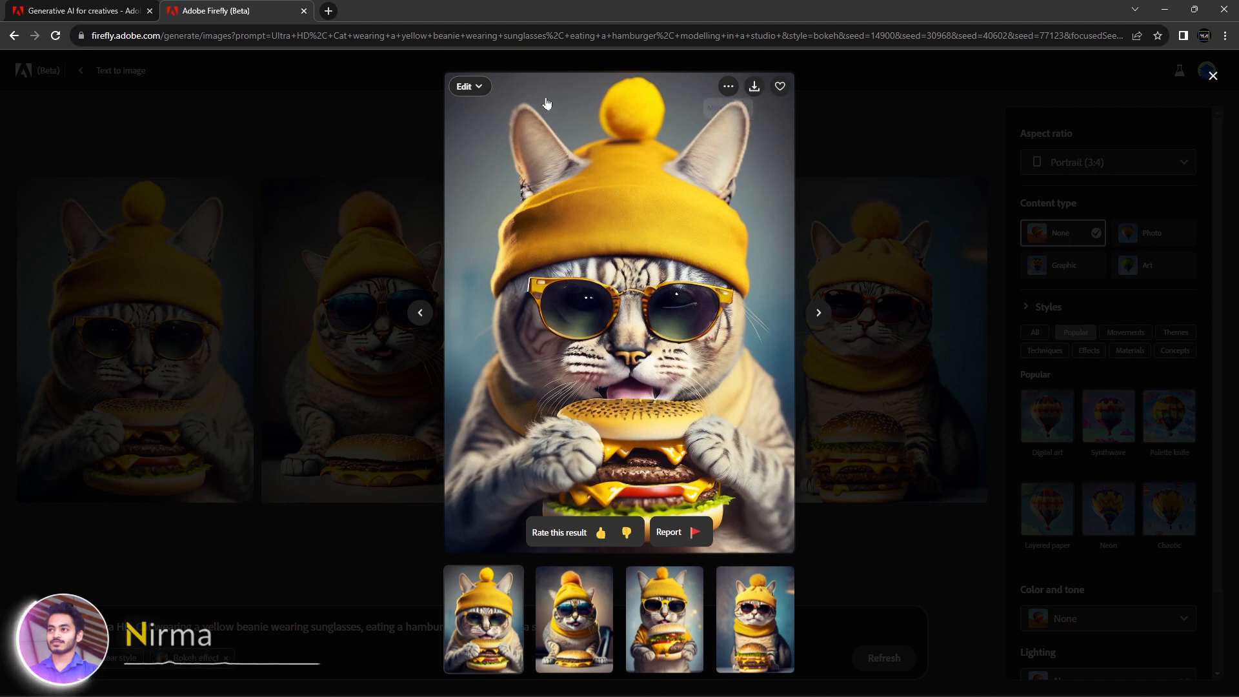
left_click(468, 86)
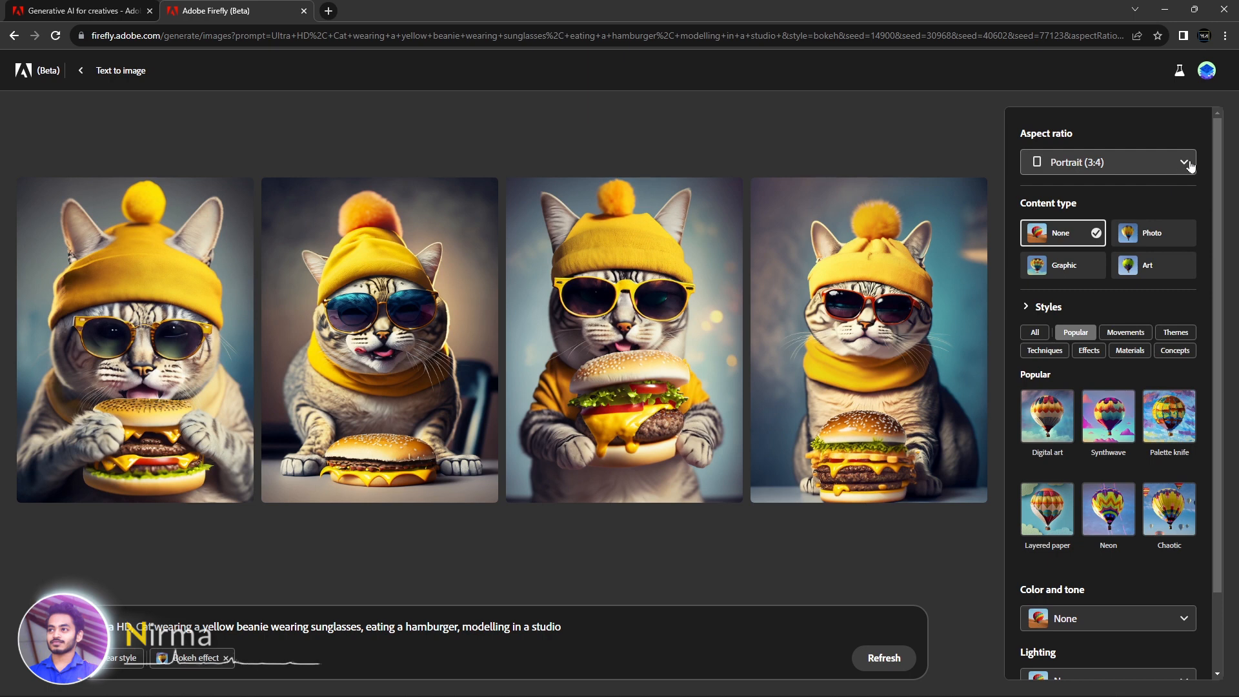
Inspect the available aspect ratios and look through the content type, style, color and tone, lighting and composition settings.
left_click(1186, 163)
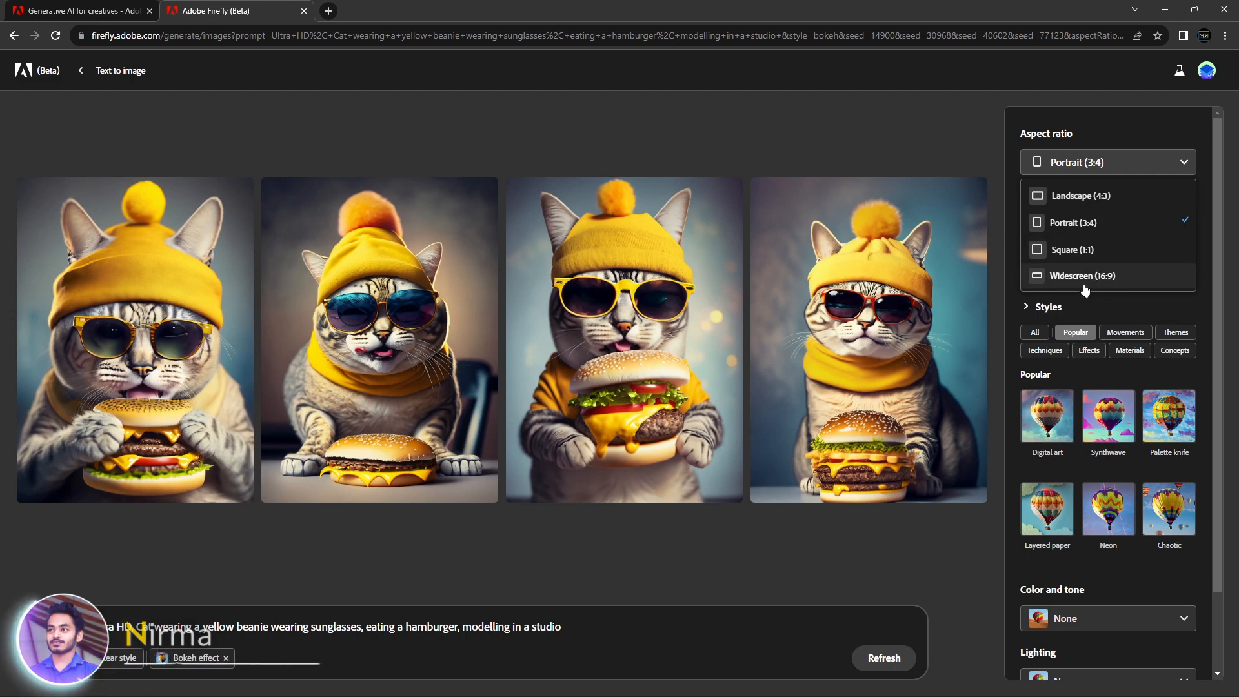
left_click(1147, 305)
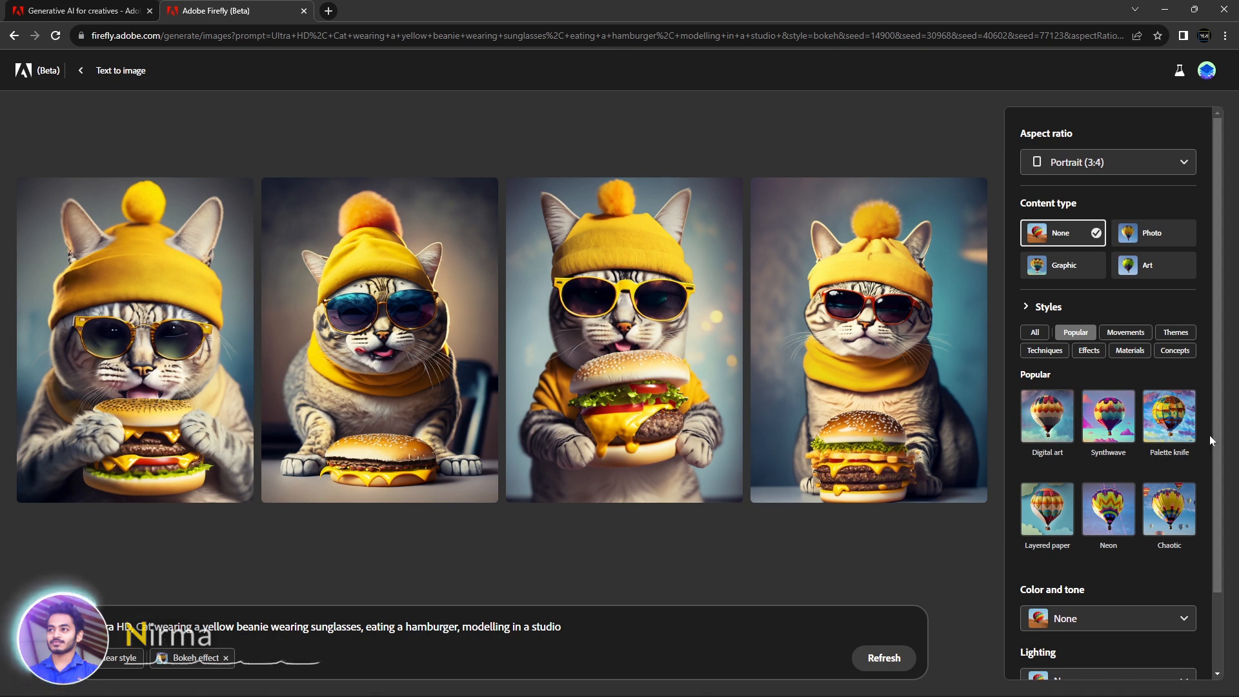
scroll(1209, 435, "down", 2)
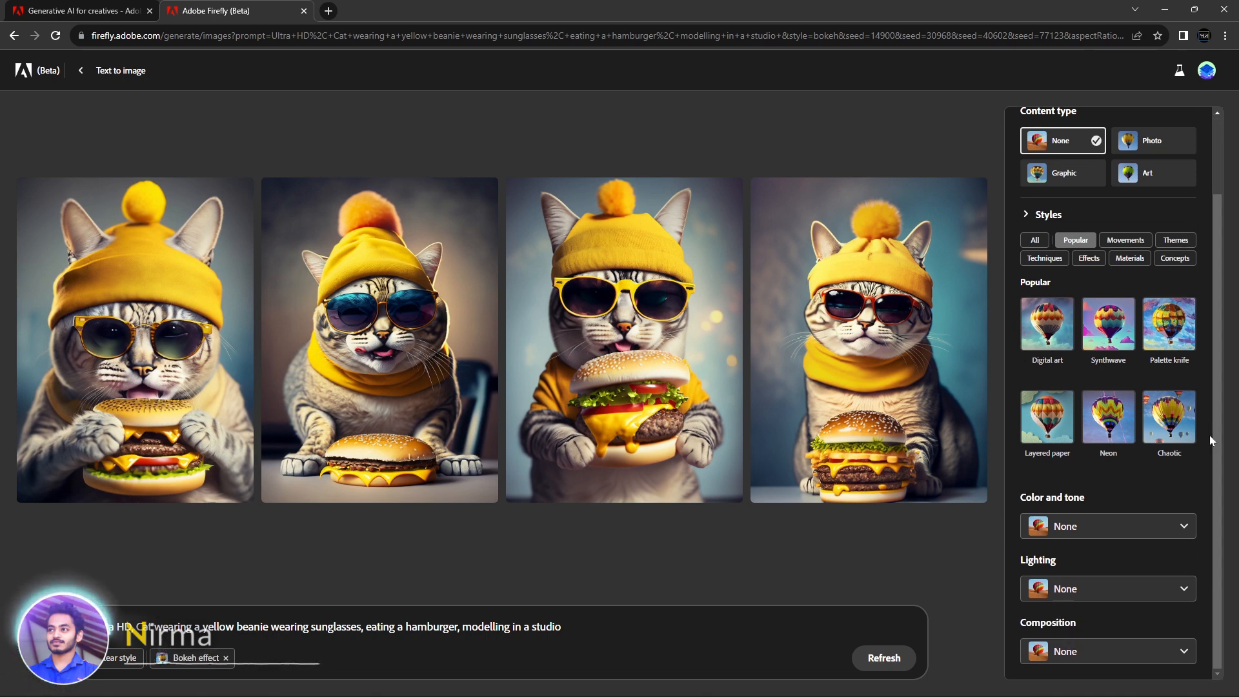
scroll(1210, 434, "up", 2)
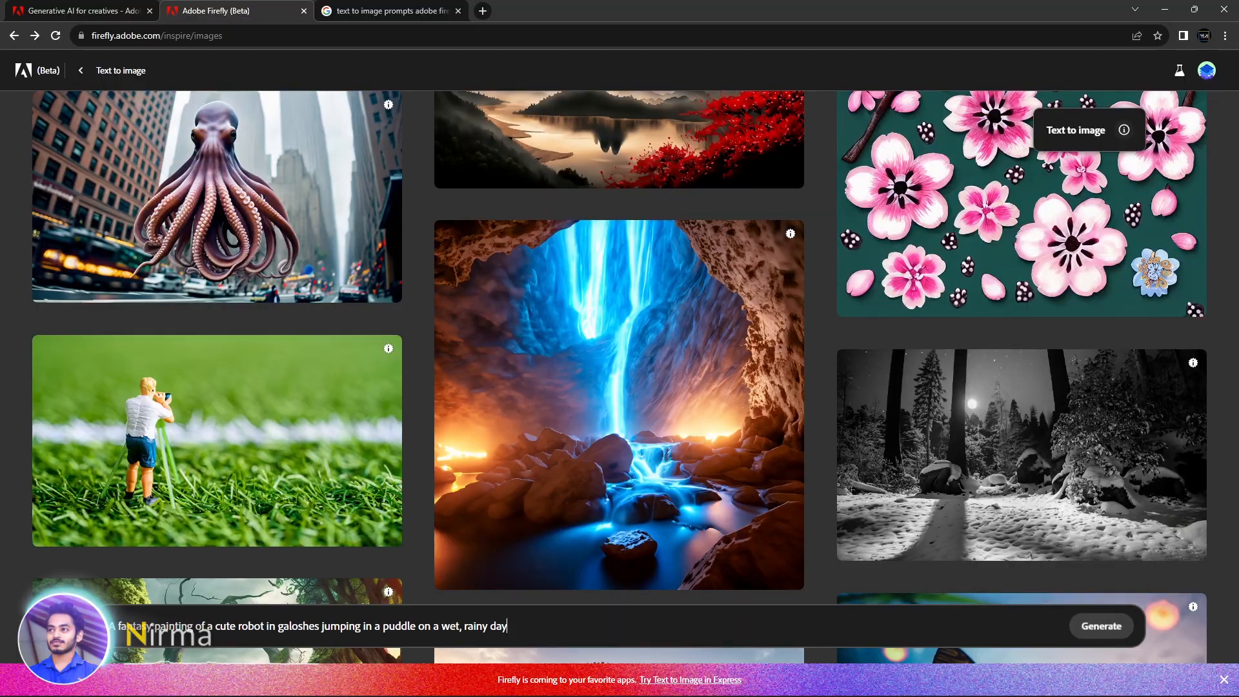
Generate images from the prompt "A fantasy painting of a cute robot in galoshes jumping in a puddle on a wet, rainy day".
left_click_drag(119, 626, 331, 627)
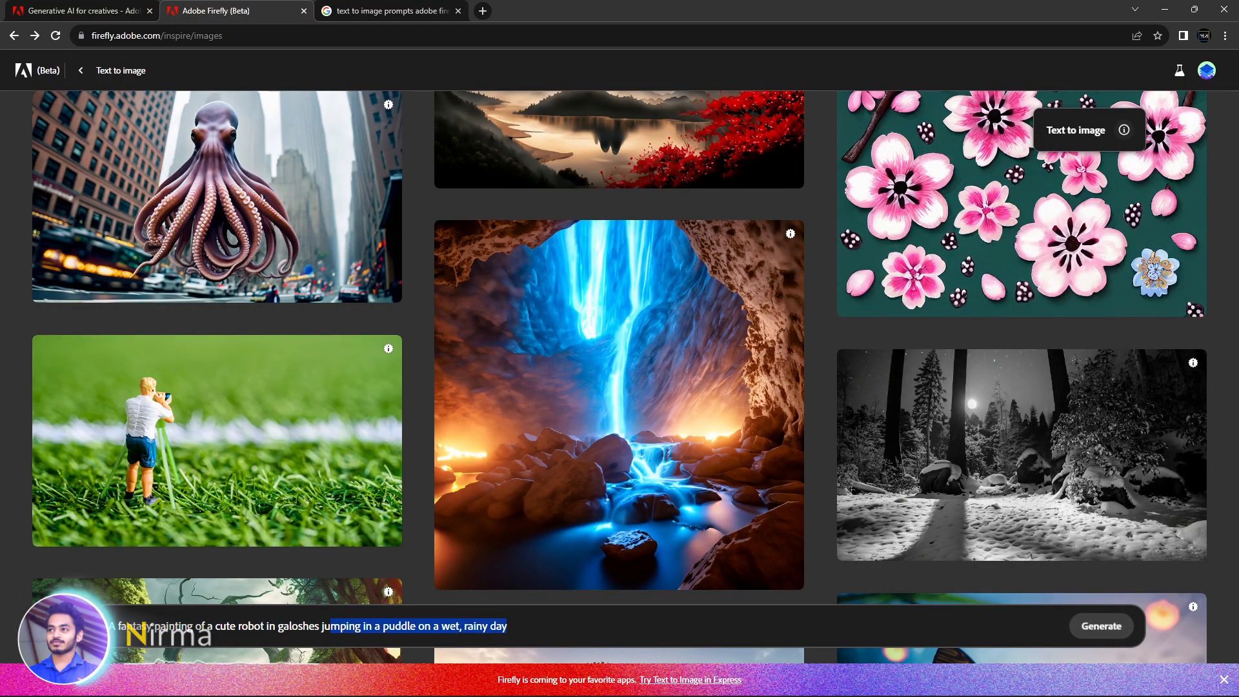
left_click(473, 626)
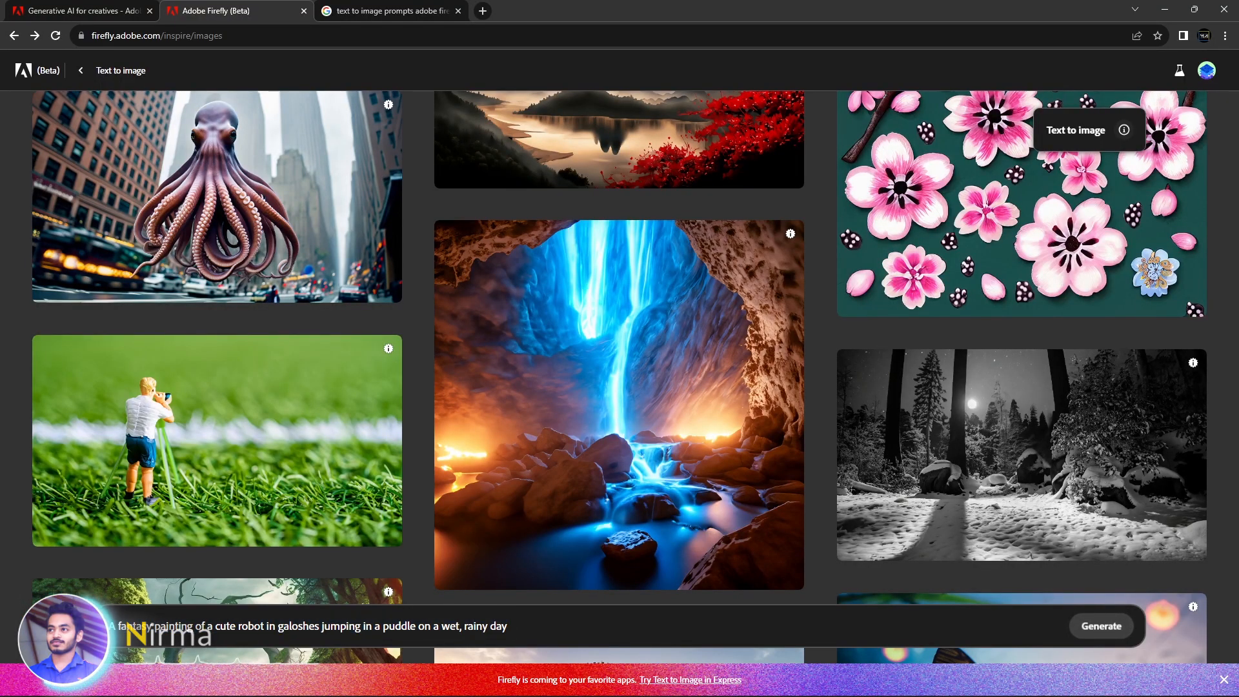
key("Return")
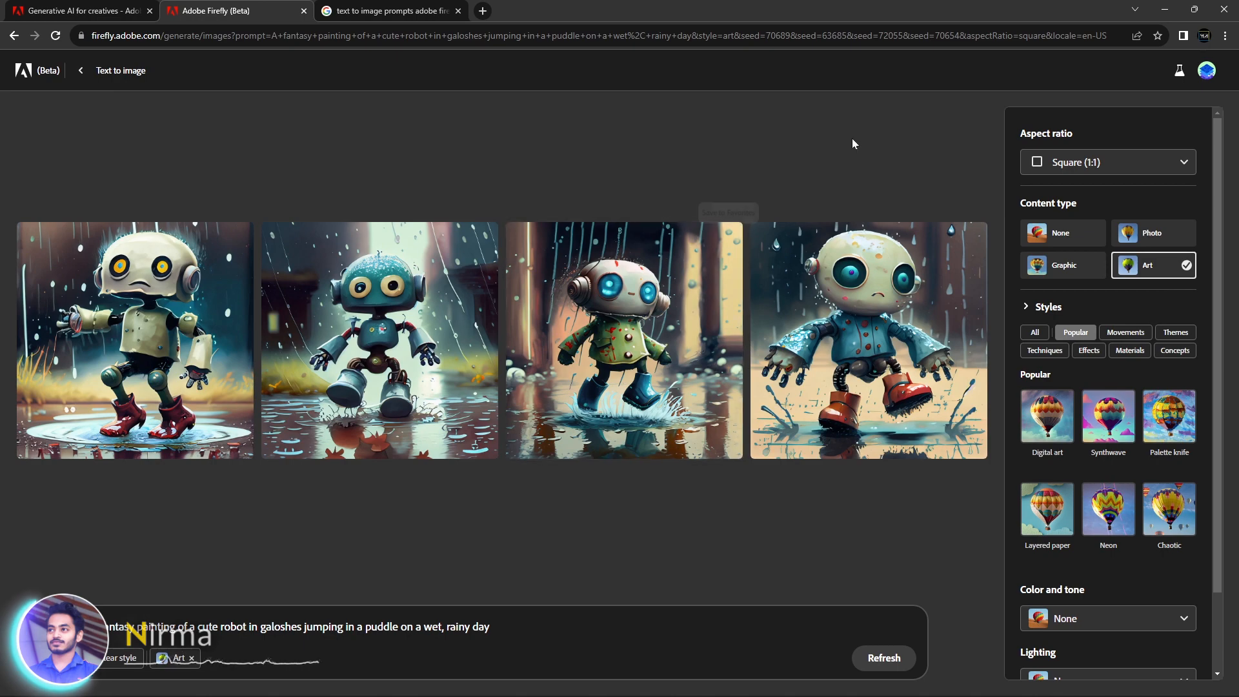
Enlarge the first generated robot image and look through the other results up to the fourth one.
left_click(135, 340)
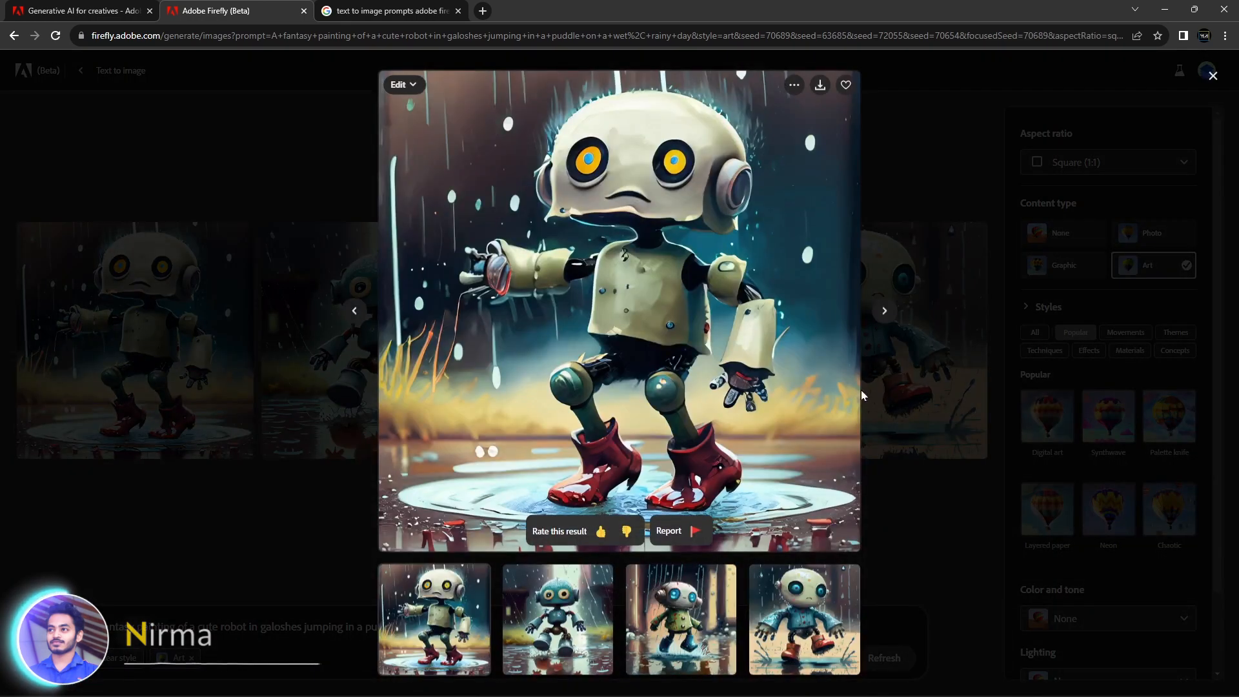
left_click(904, 396)
left_click(892, 407)
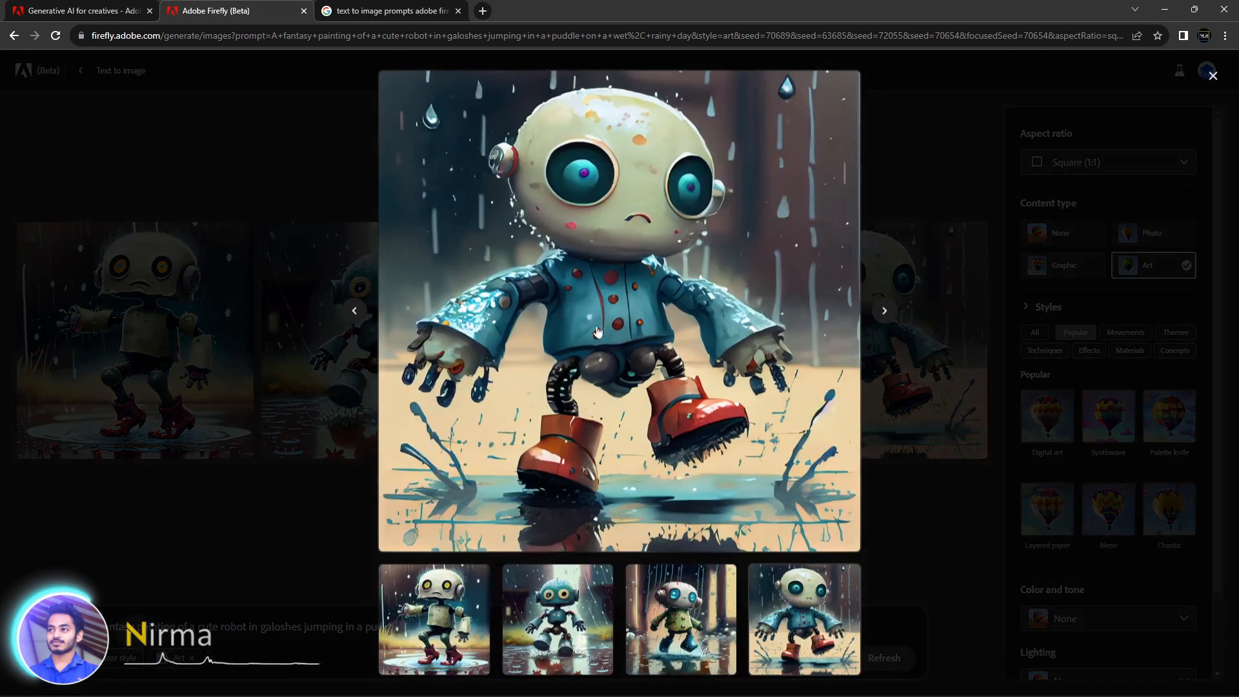
left_click(220, 227)
Regenerate the robot images with content type None and the Widescreen (16:9) aspect ratio.
left_click(896, 661)
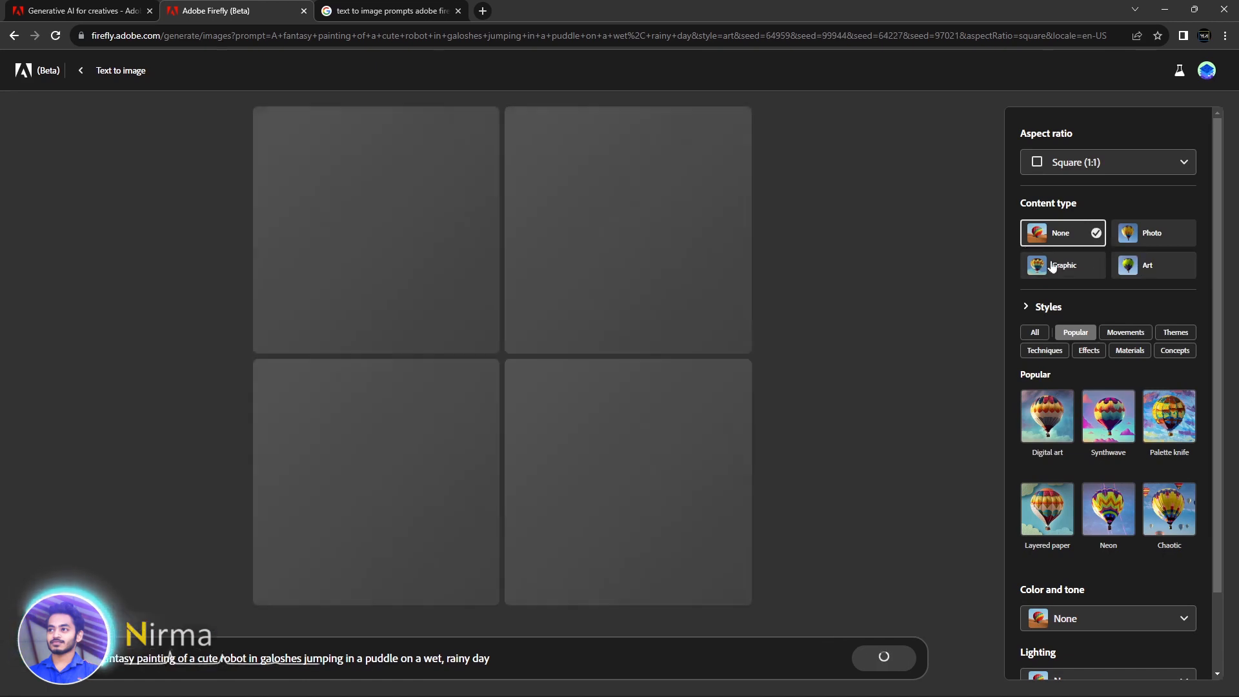
left_click(1129, 163)
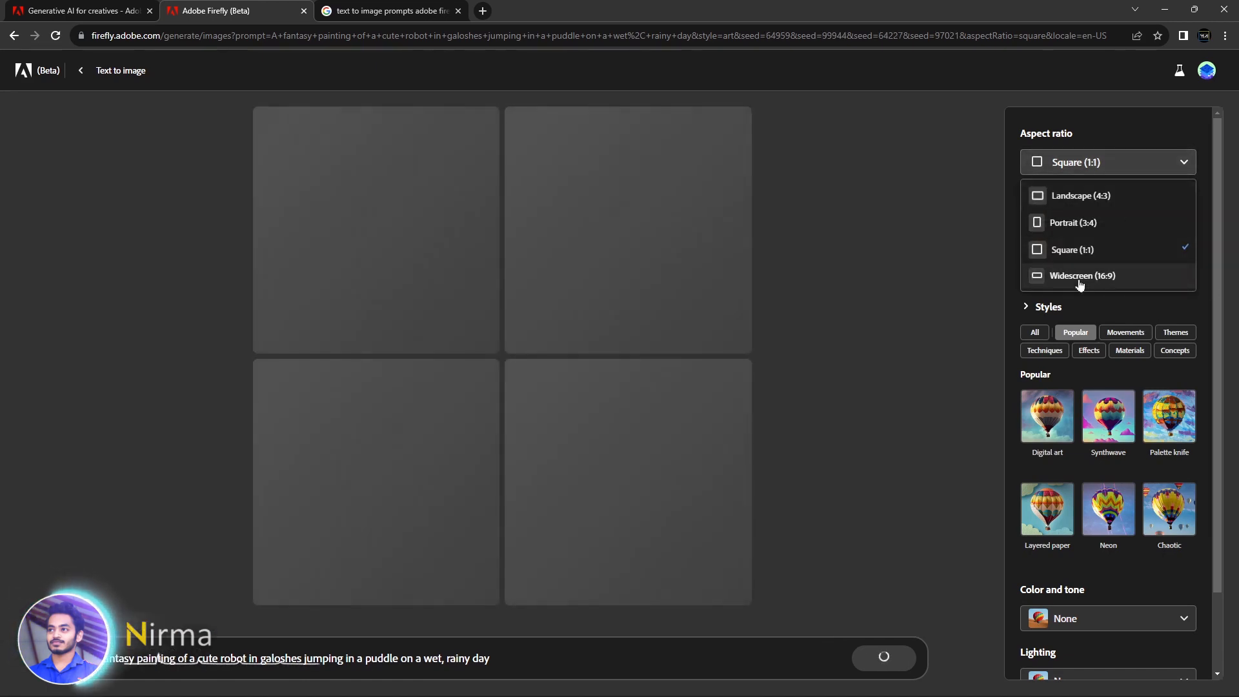
left_click(1080, 277)
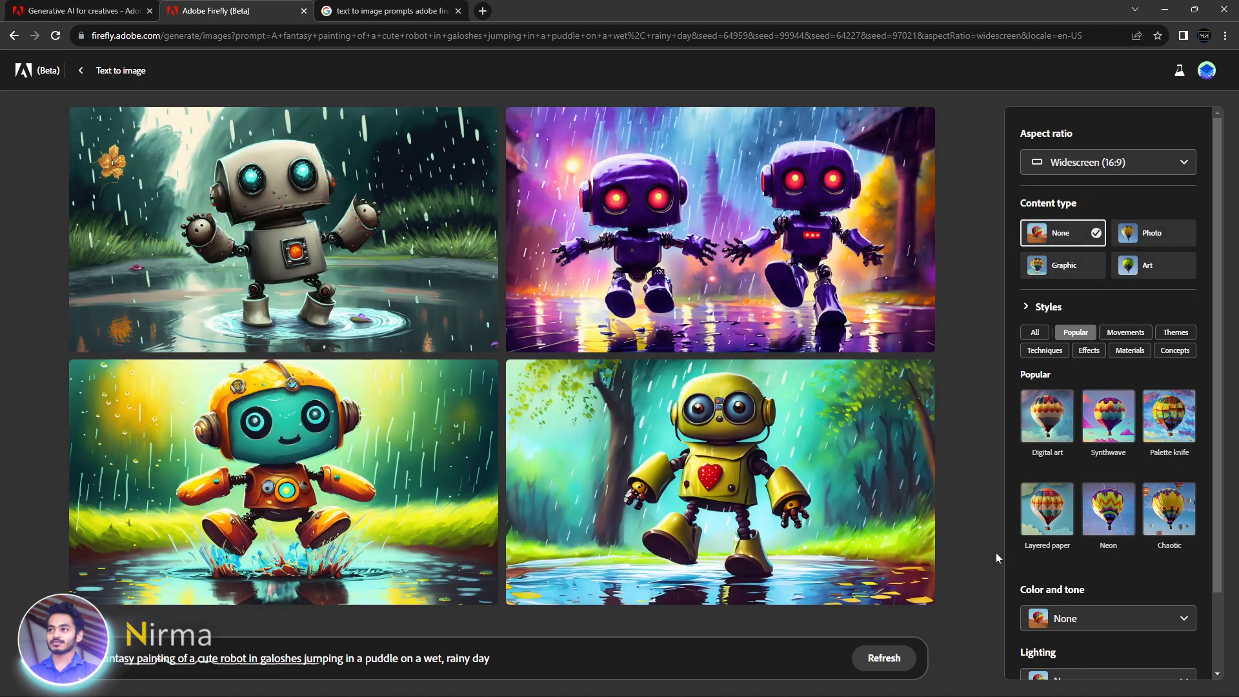
Enlarge the widescreen image of the orange robot splashing in the puddle and download it.
left_click(341, 469)
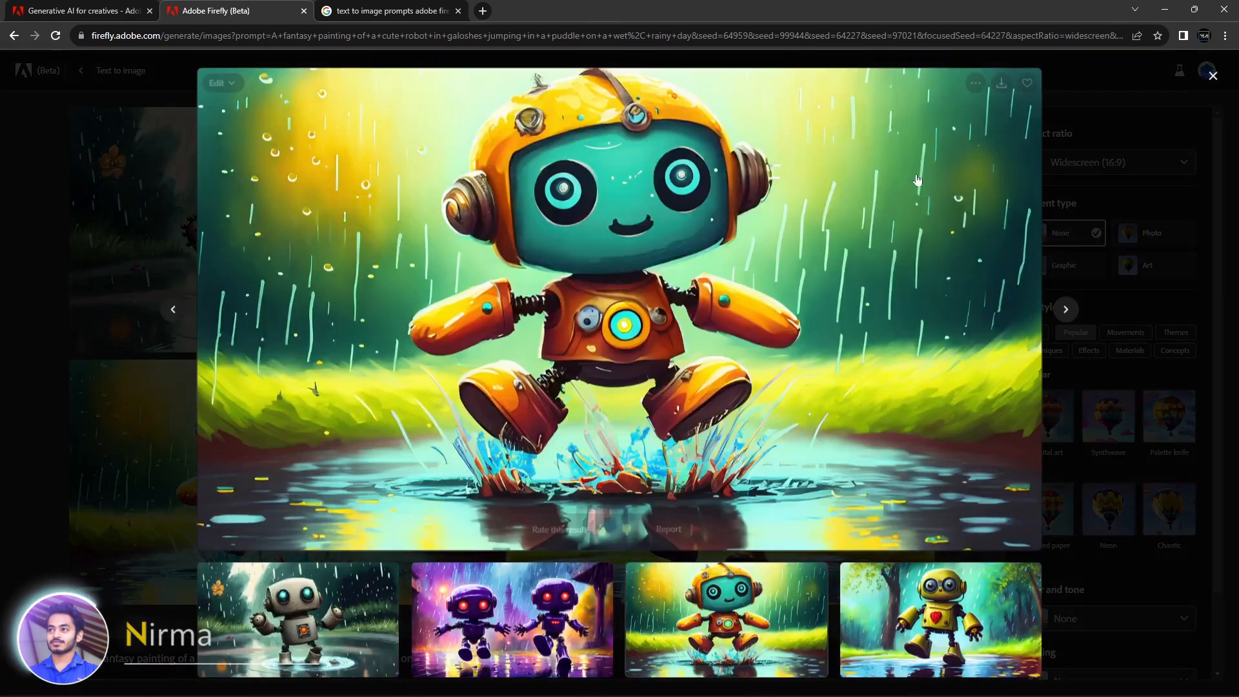
left_click(1002, 83)
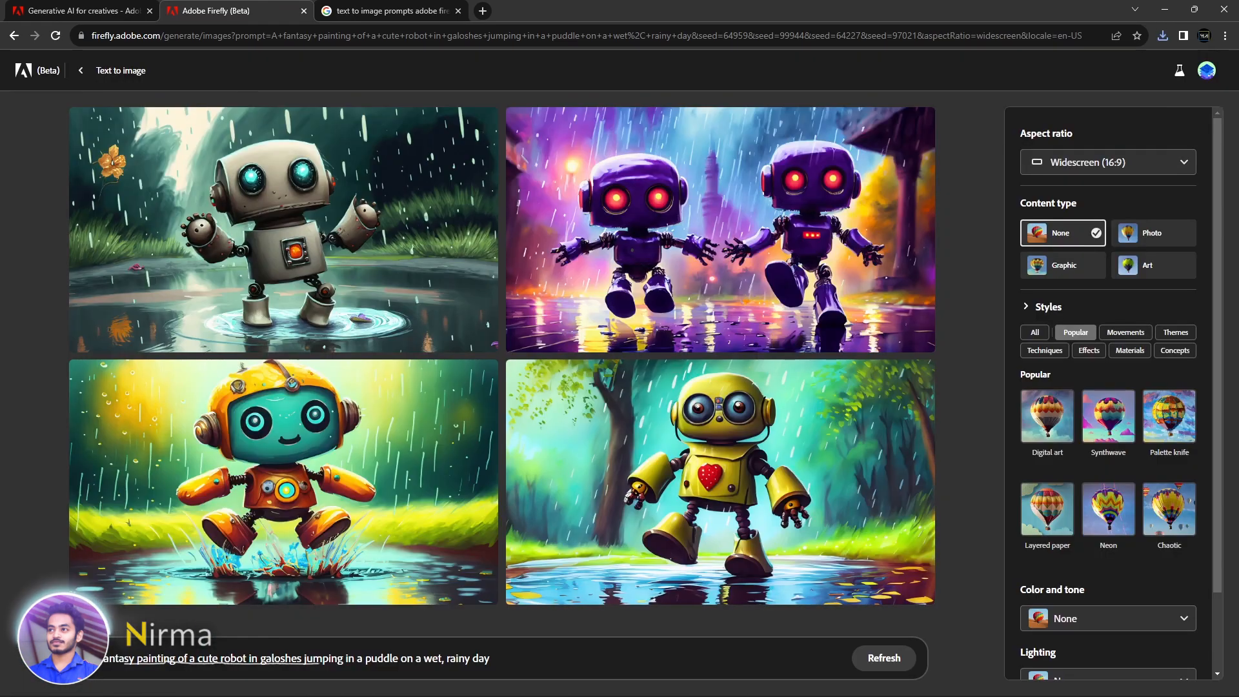
Return to the Text to image gallery and generate images from the sample prompt "exploding photon flowers acrylic paint maximalism".
left_click(491, 658)
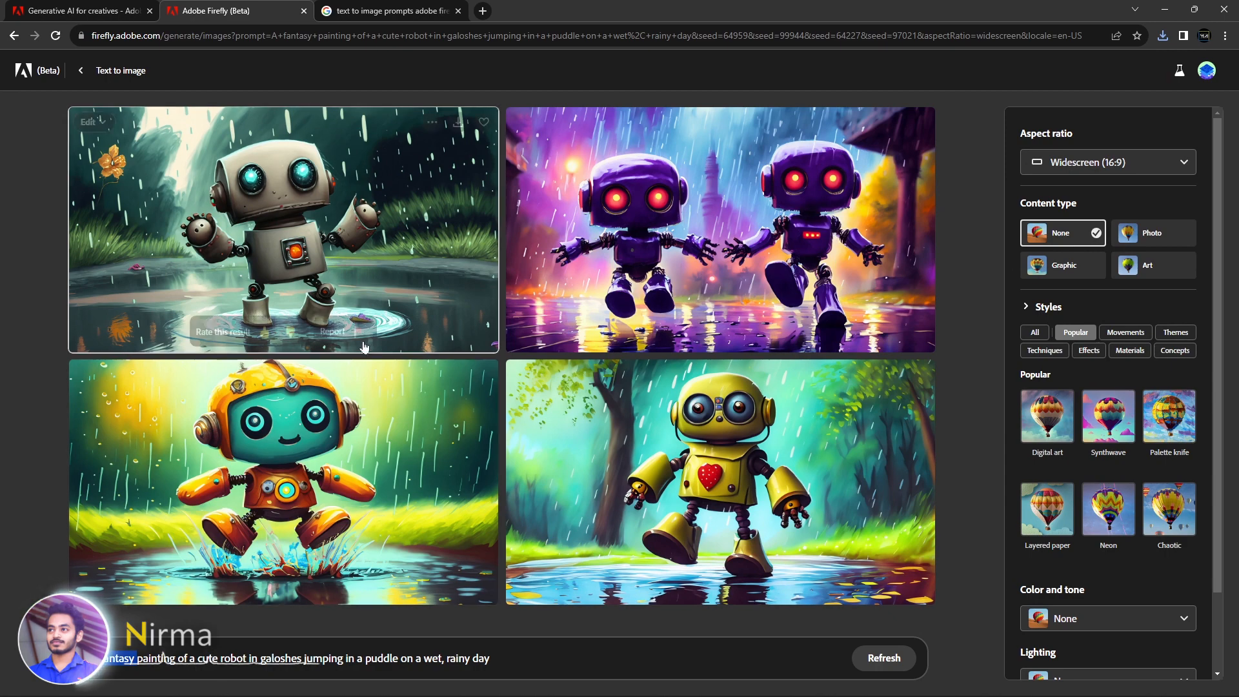
left_click(82, 71)
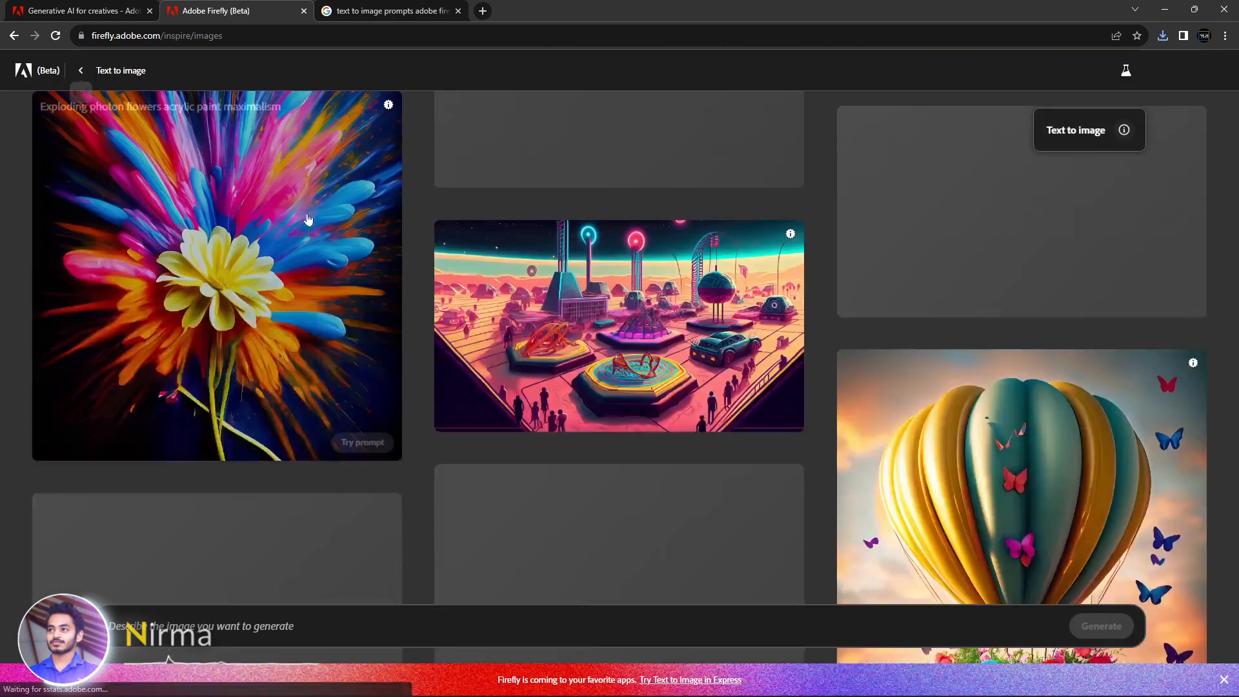
left_click(316, 324)
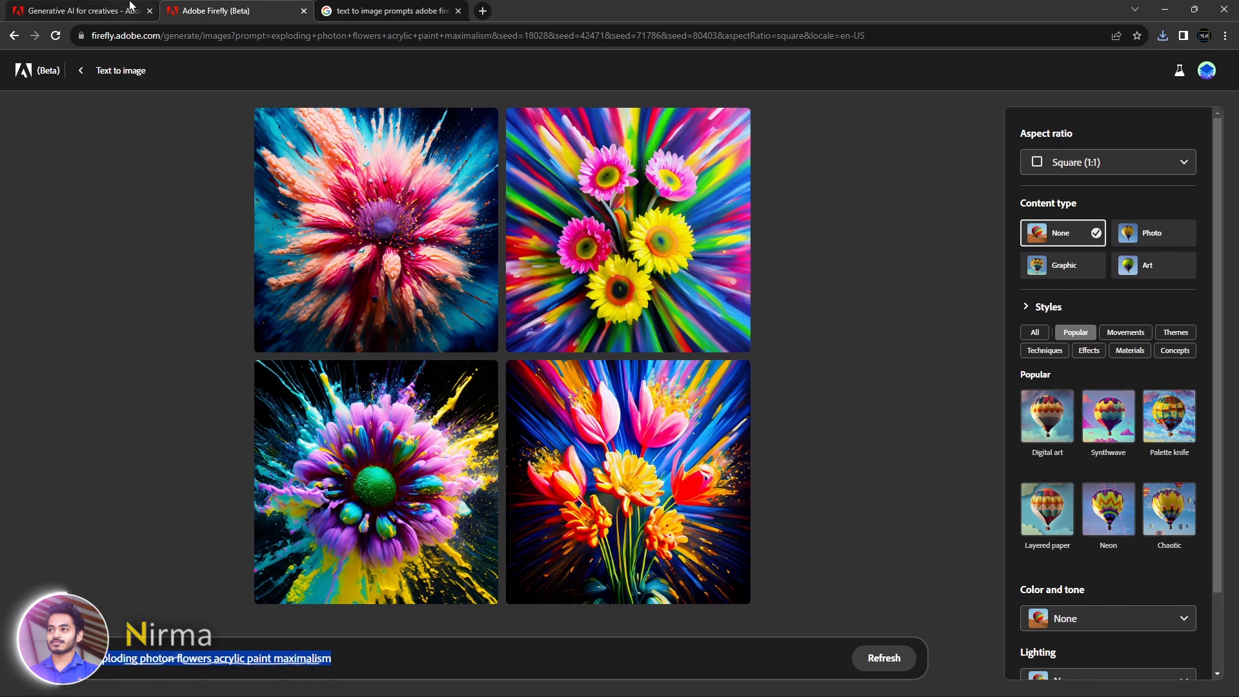
Close the Text to image session and open Generative fill from Adobe's Firefly overview page.
left_click(84, 11)
left_click(299, 14)
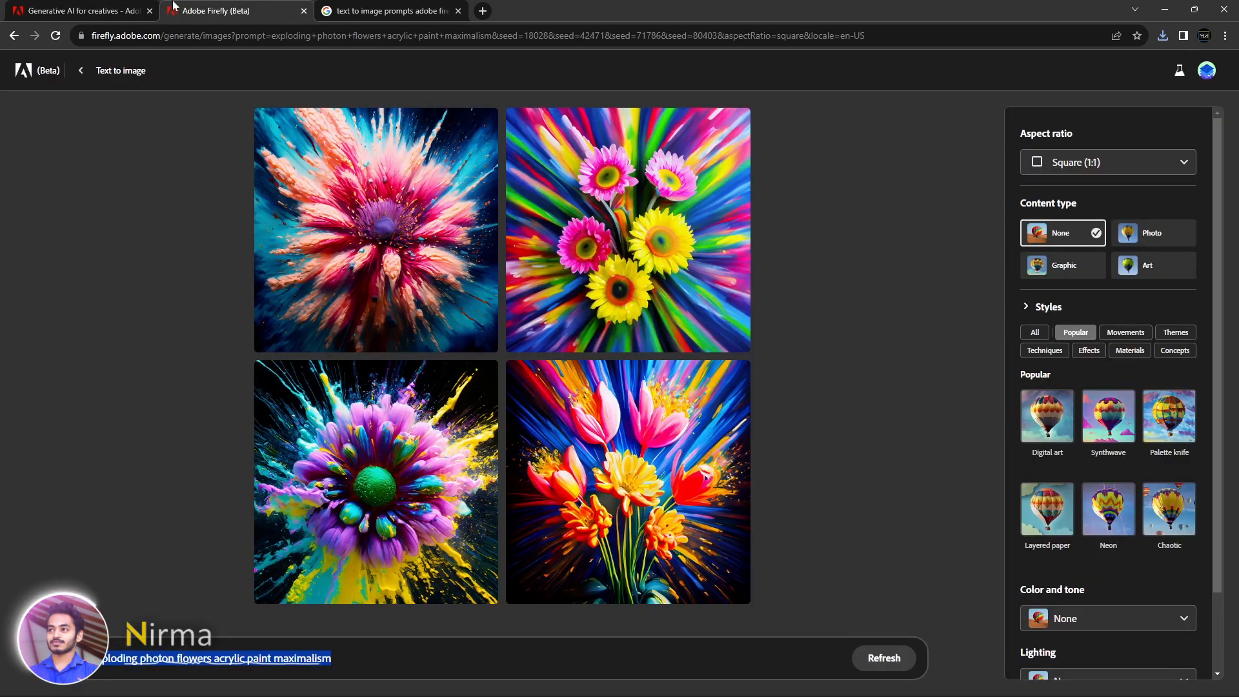
key("ctrl+shift+Tab")
left_click(303, 11)
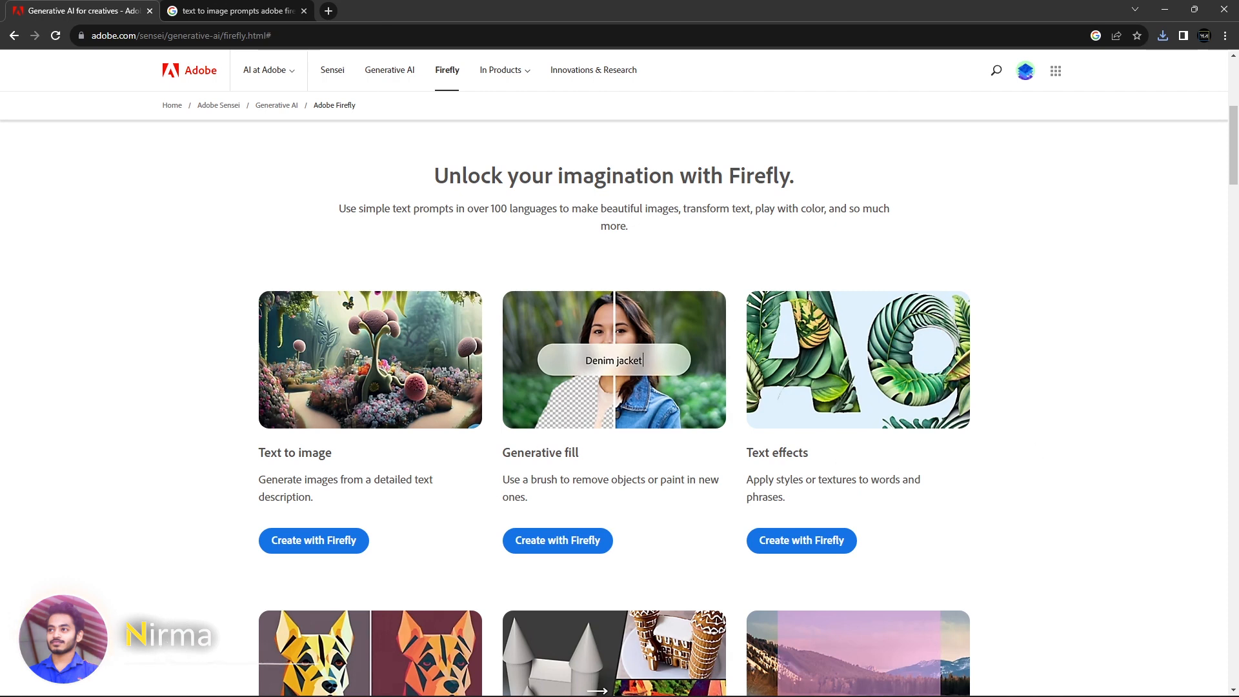
left_click(572, 544)
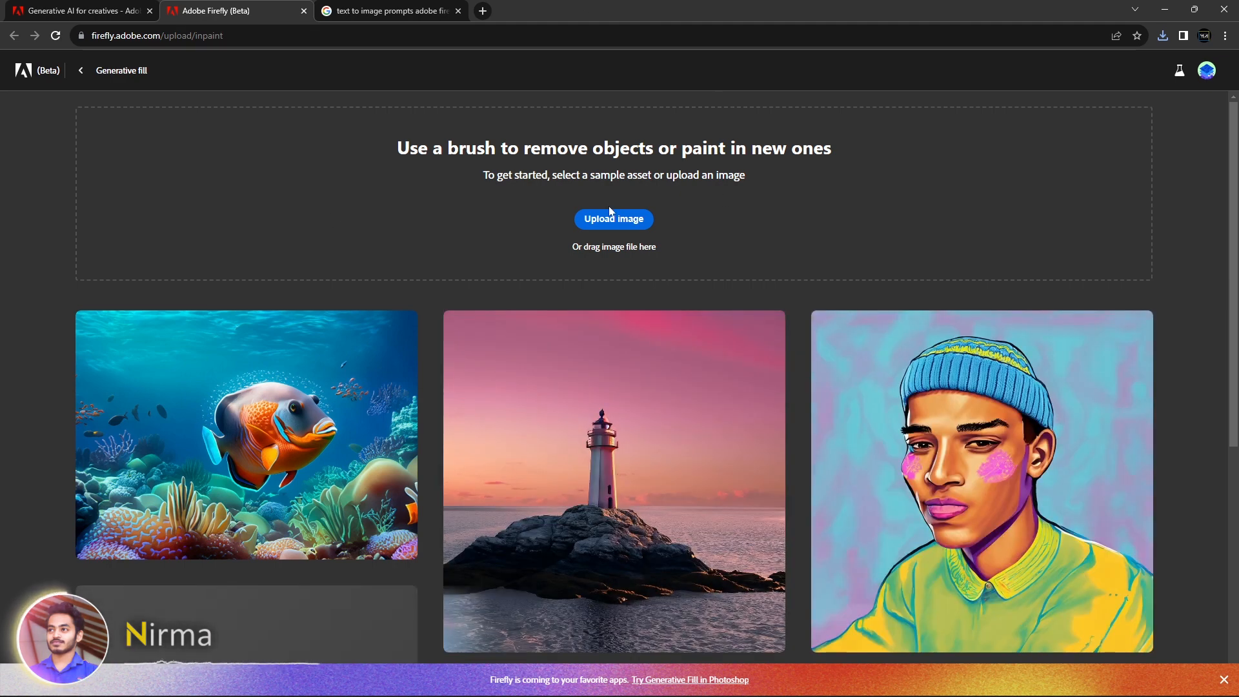
Upload the screenshot of the figure in glowing blue armor from the tutoriyal 83 folder for generative fill.
left_click(611, 217)
scroll(741, 369, "up", 3, "ctrl")
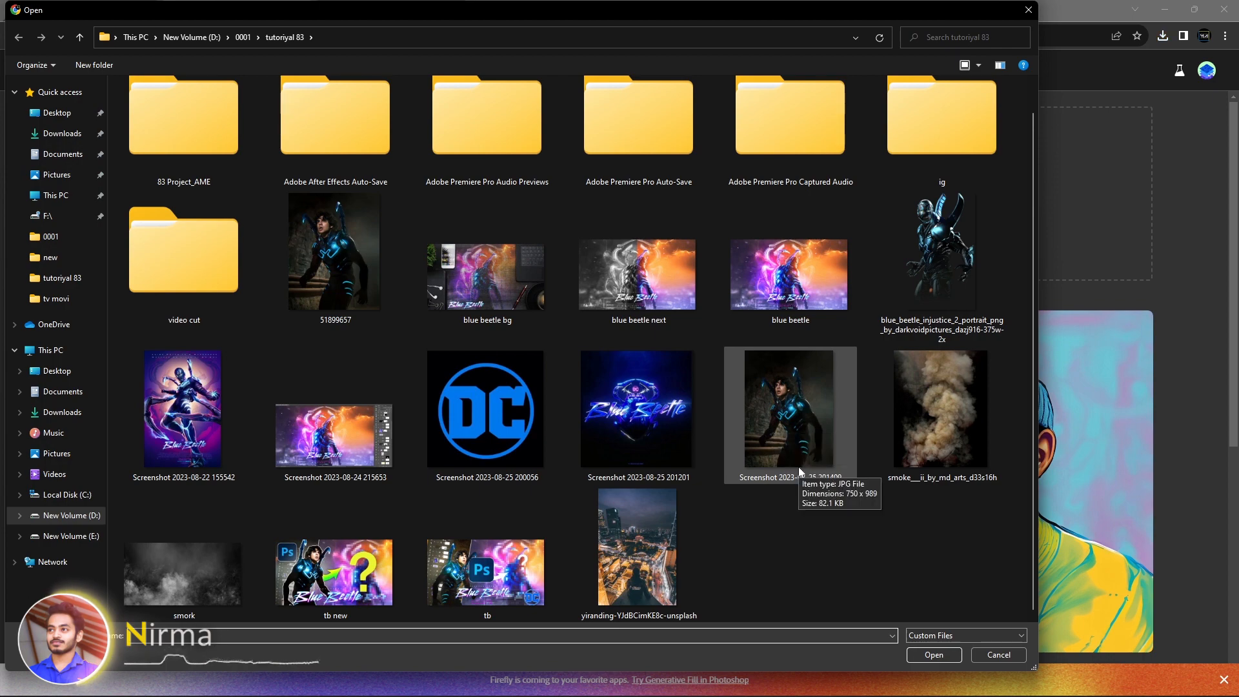
double_click(788, 431)
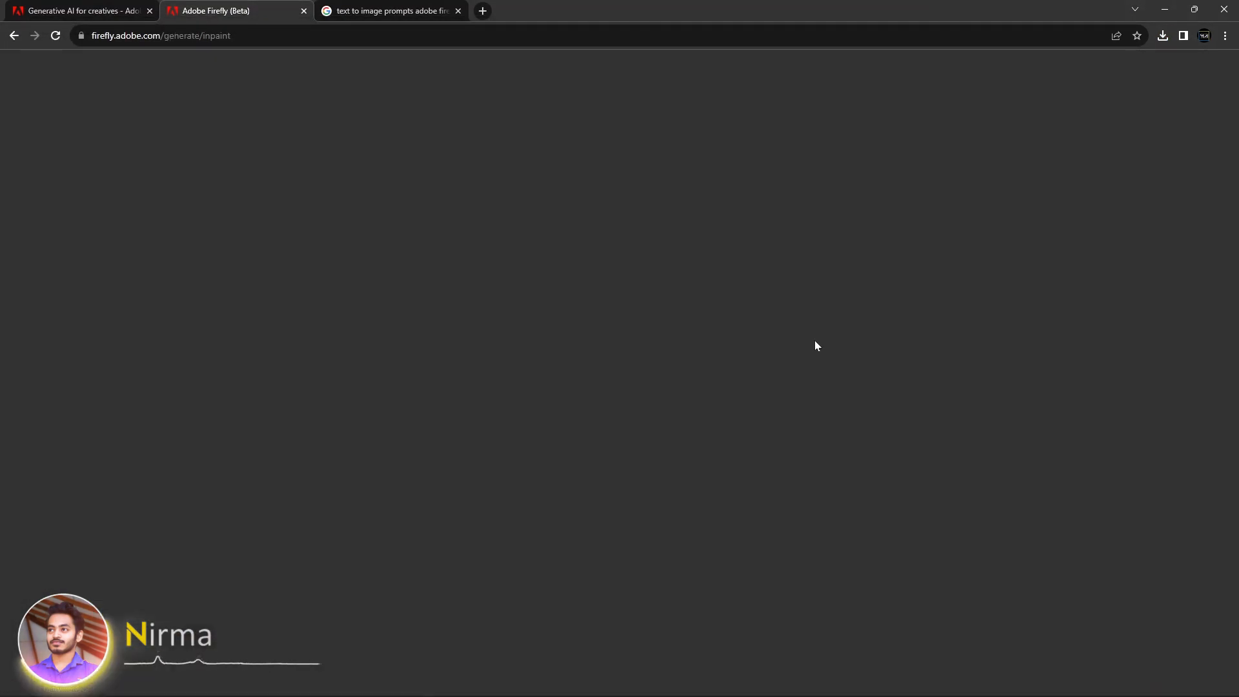
Brush out an arc around the armored figure, and remove the whole background of the image.
mouse_move(466, 467)
left_mouse_down()
mouse_move(783, 187)
mouse_move(824, 244)
mouse_move(815, 429)
left_mouse_up()
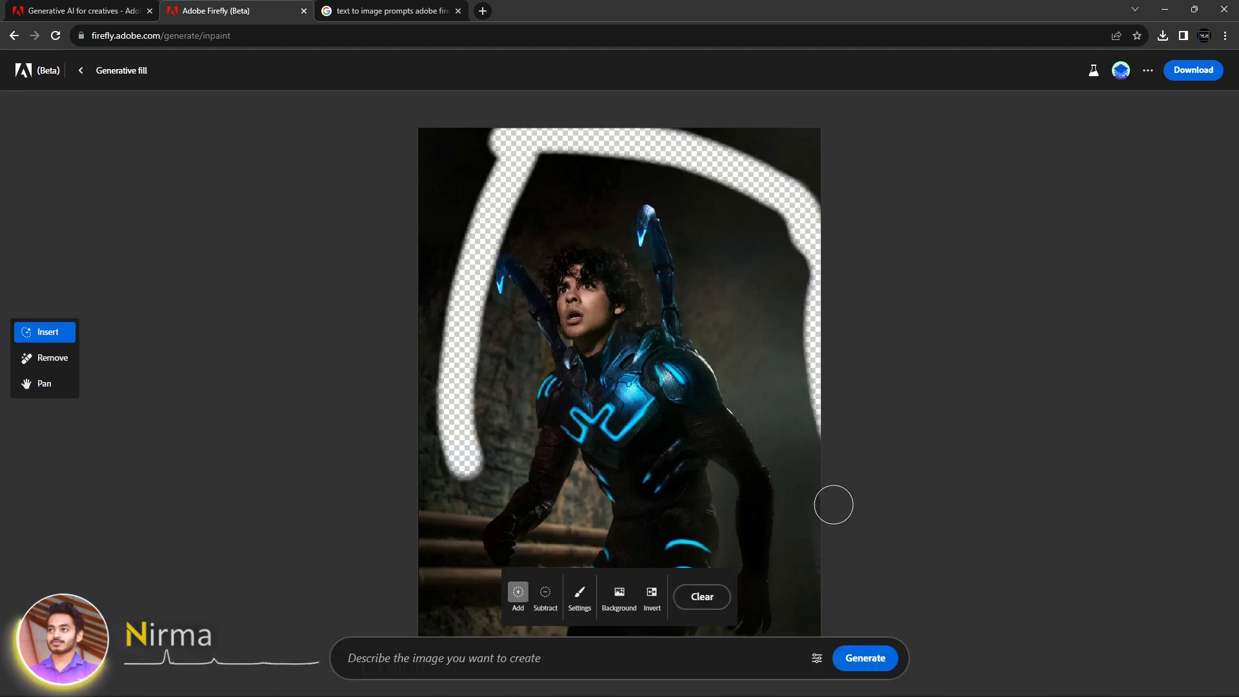
left_click(613, 606)
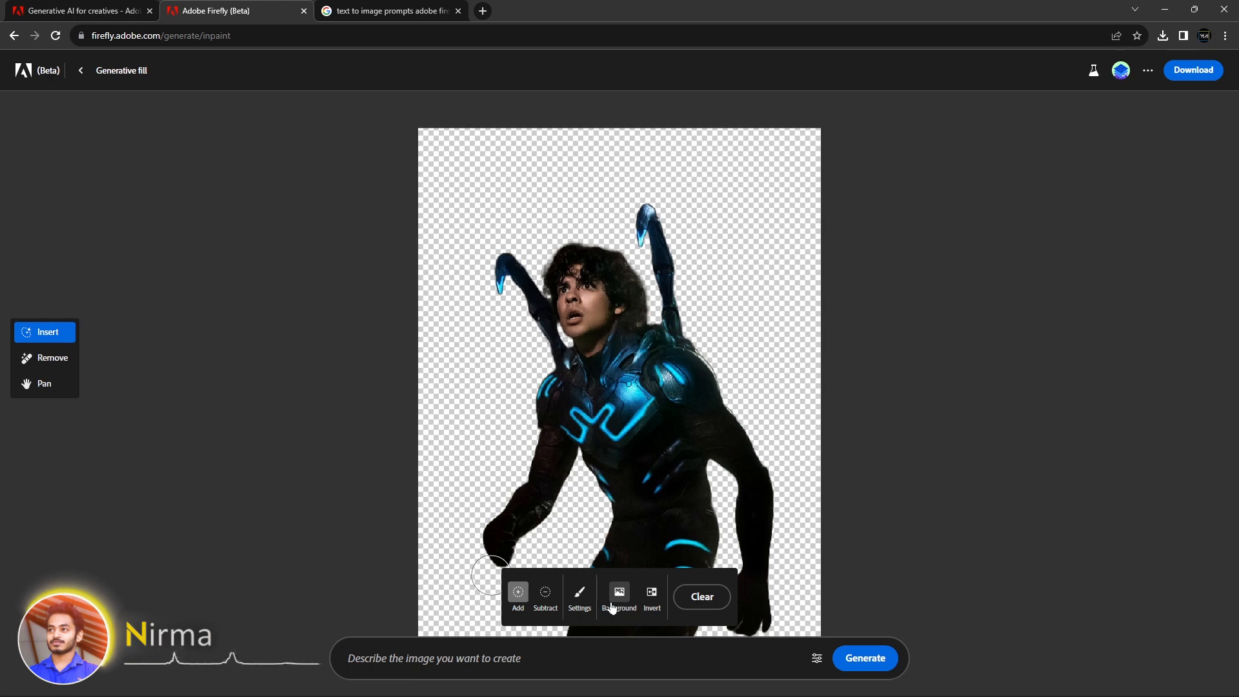
scroll(1128, 332, "down", 2)
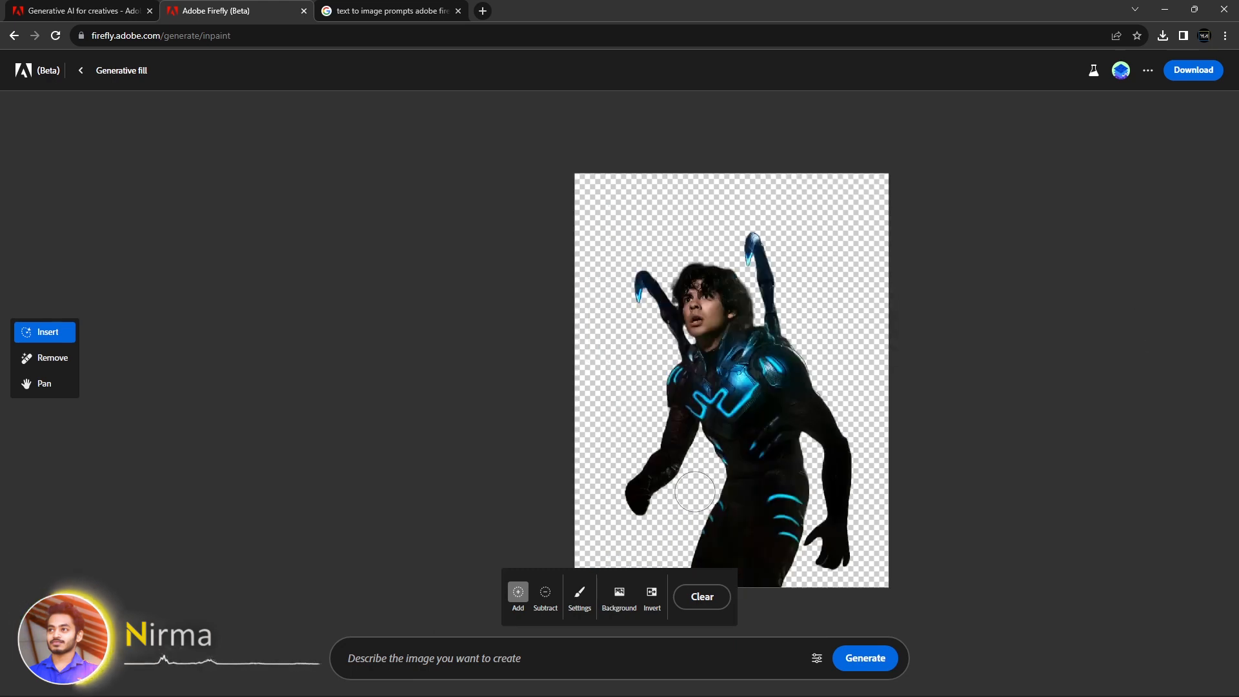
Upload the photo of the figure in a straw hat from the 01 edit photos folder and remove its background.
scroll(902, 622, "up", 2)
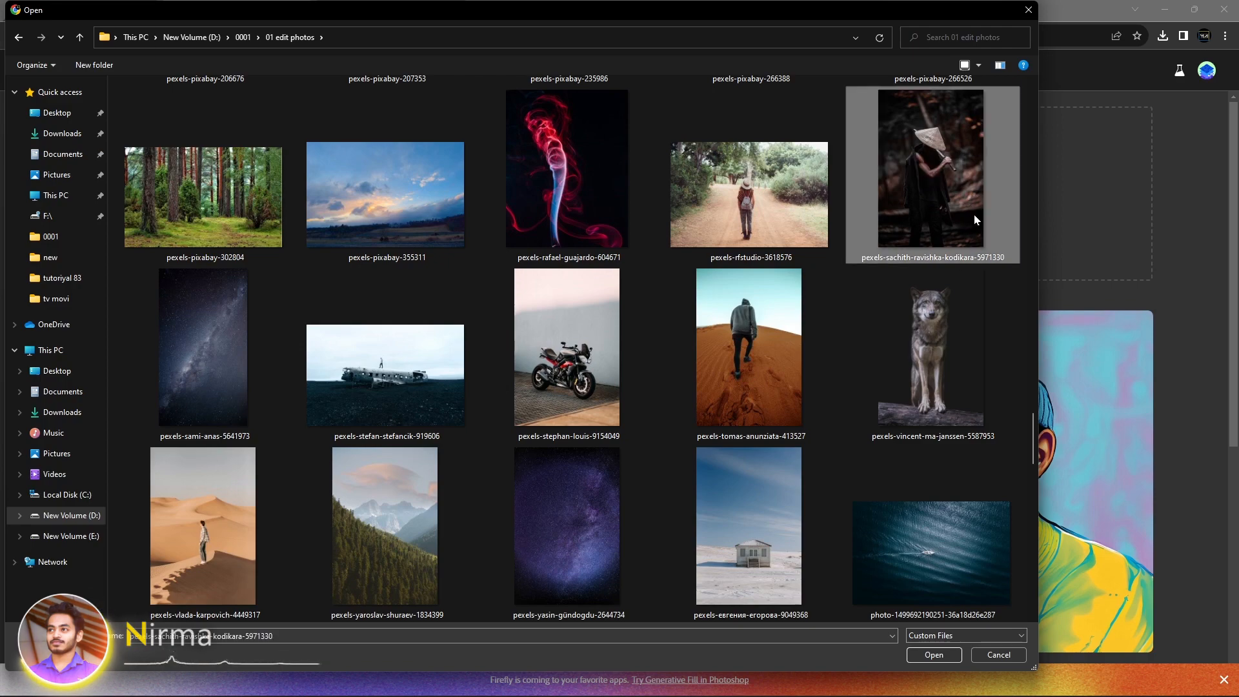
double_click(973, 215)
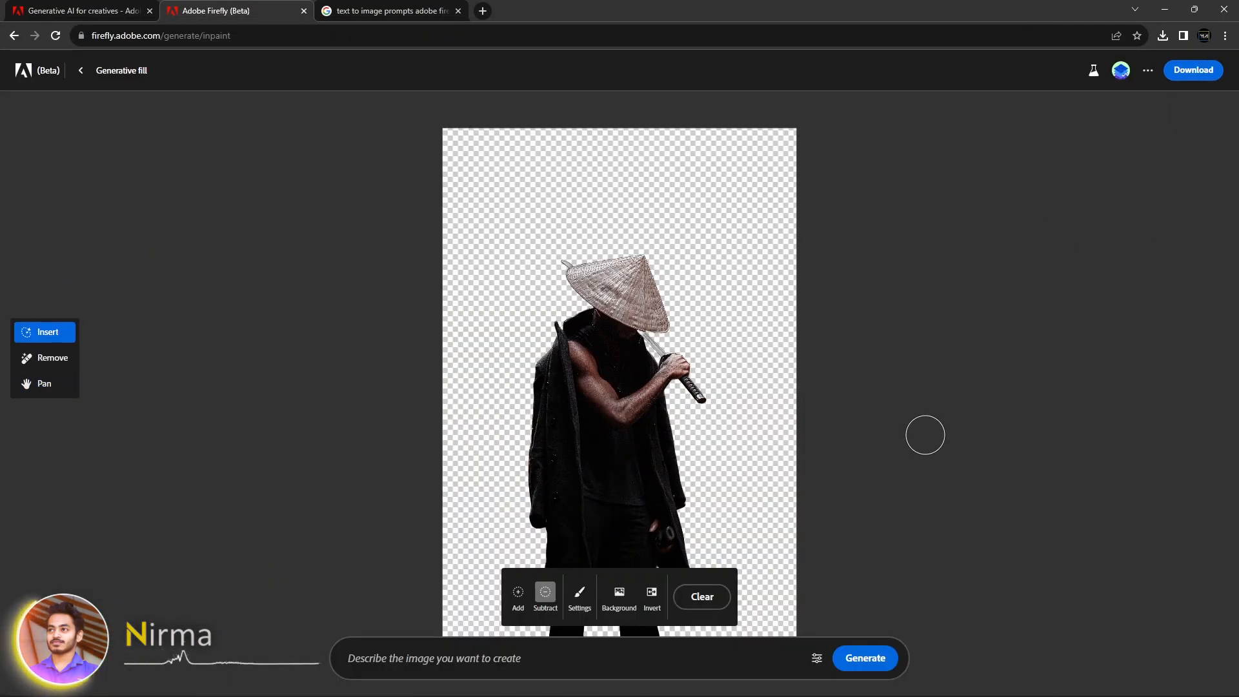
left_click(81, 71)
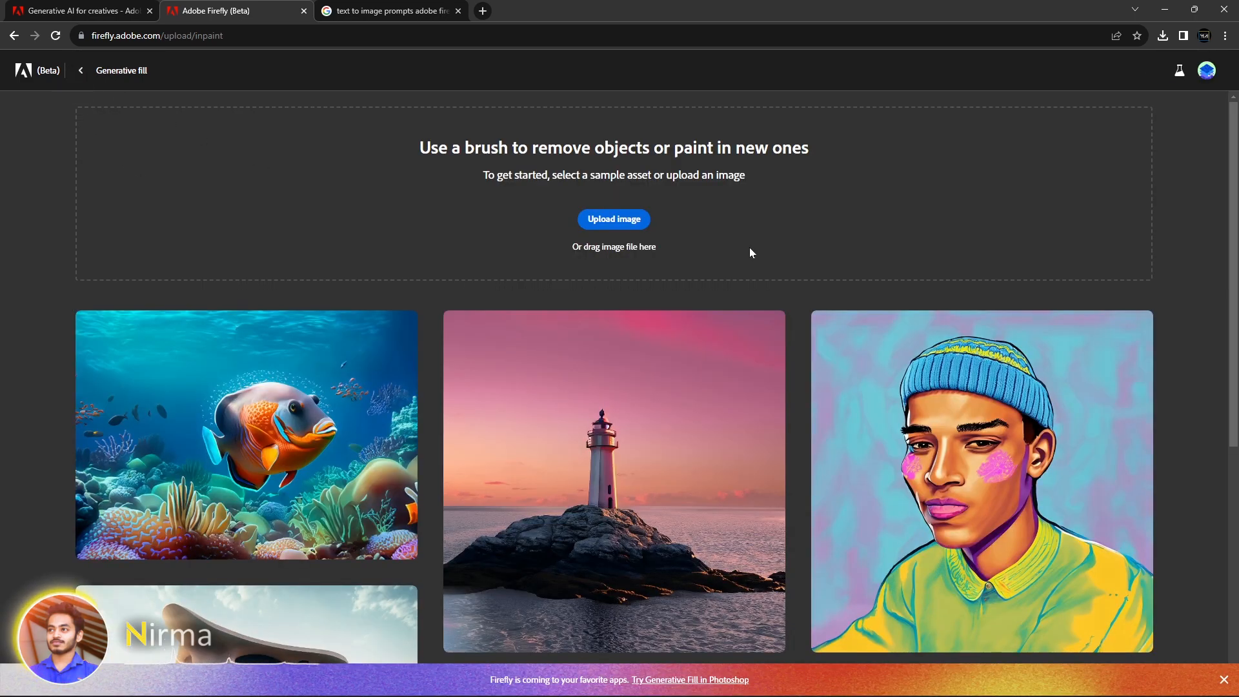
Browse the sample images offered for Generative fill.
scroll(1073, 351, "down", 6)
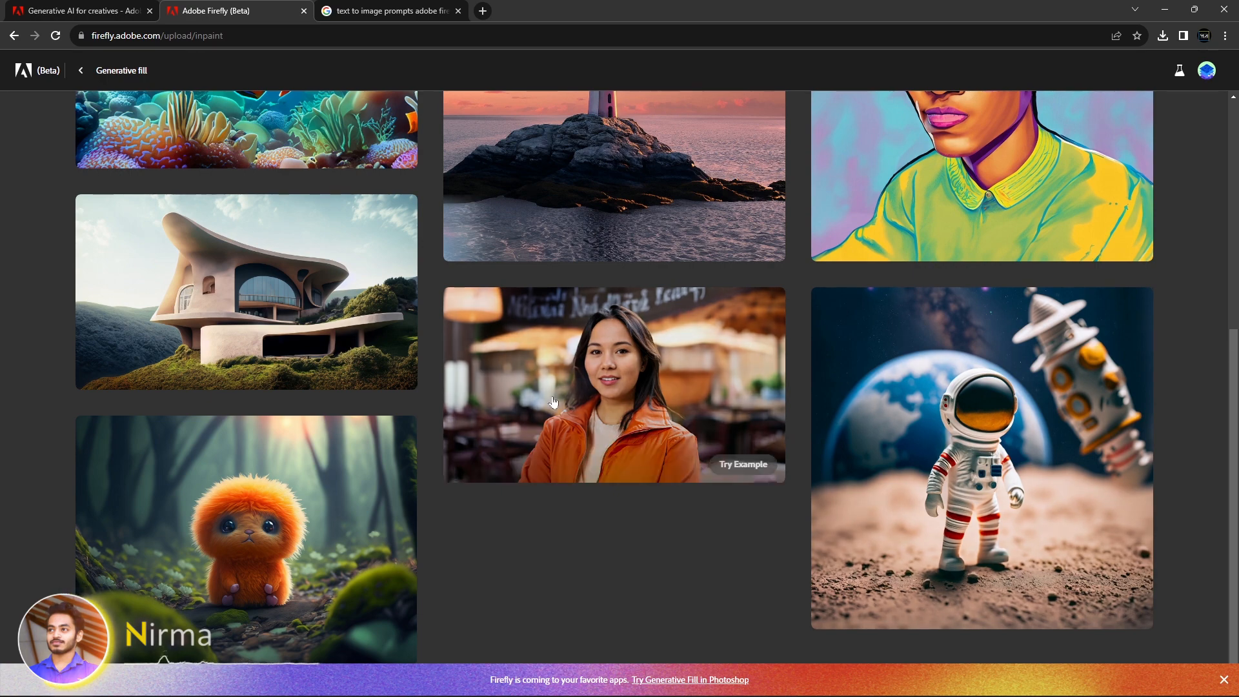
scroll(1015, 442, "up", 6)
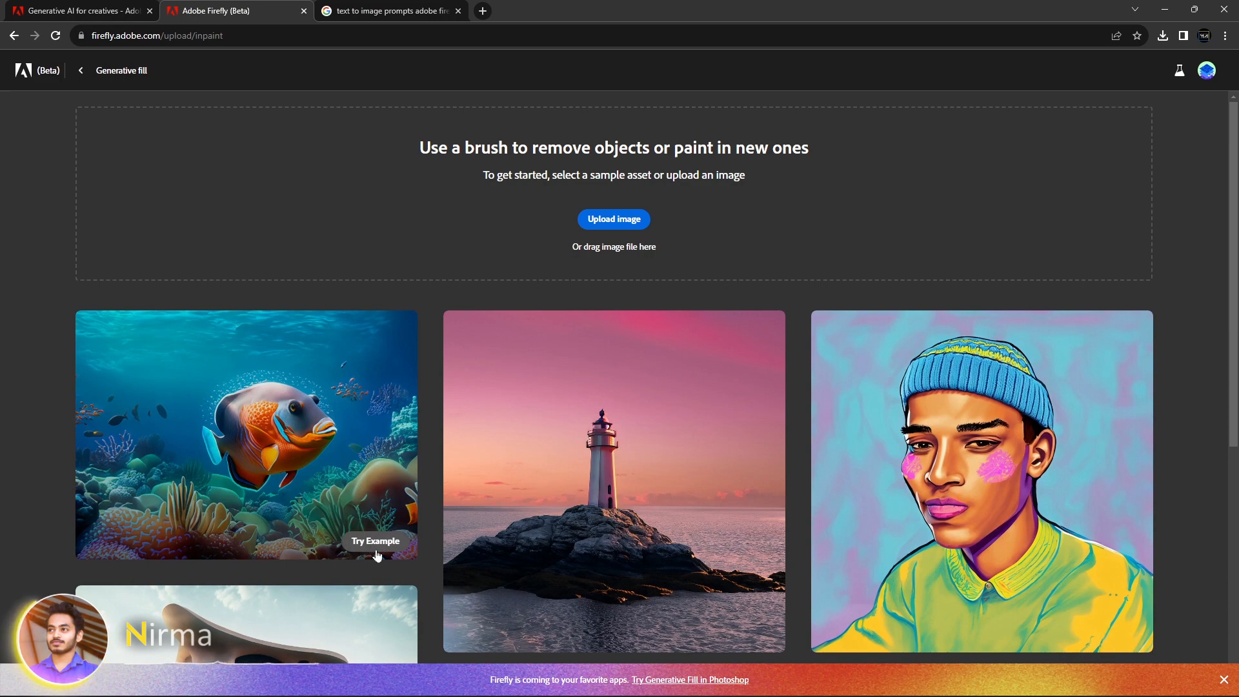
scroll(799, 579, "down", 5)
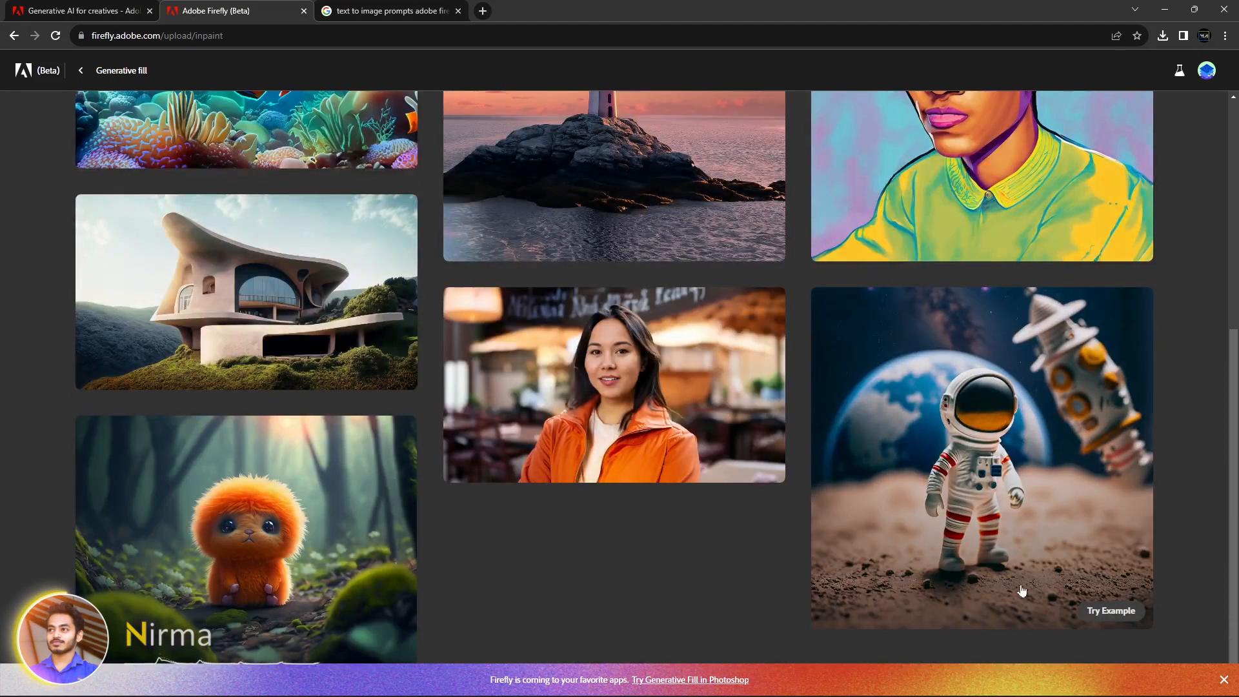
Close the Generative fill session and open Text effects from Adobe's Firefly overview page.
left_click(107, 10)
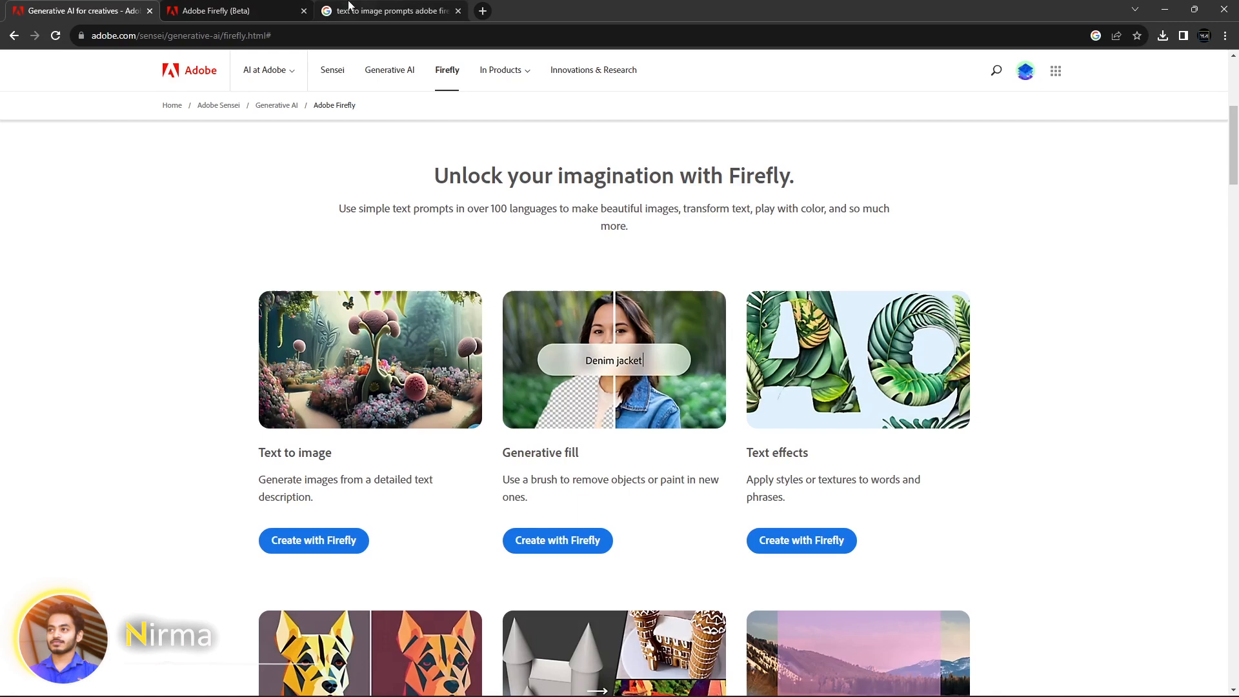
left_click(302, 12)
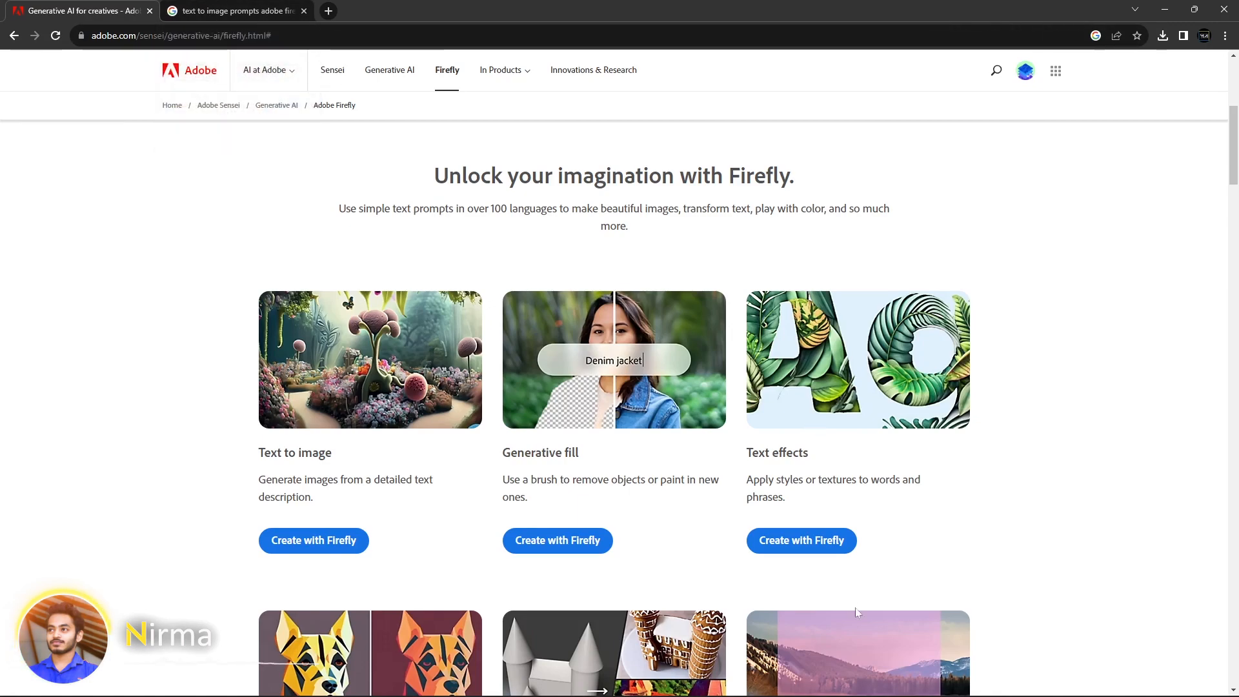
scroll(963, 510, "down", 7)
scroll(1000, 445, "up", 7)
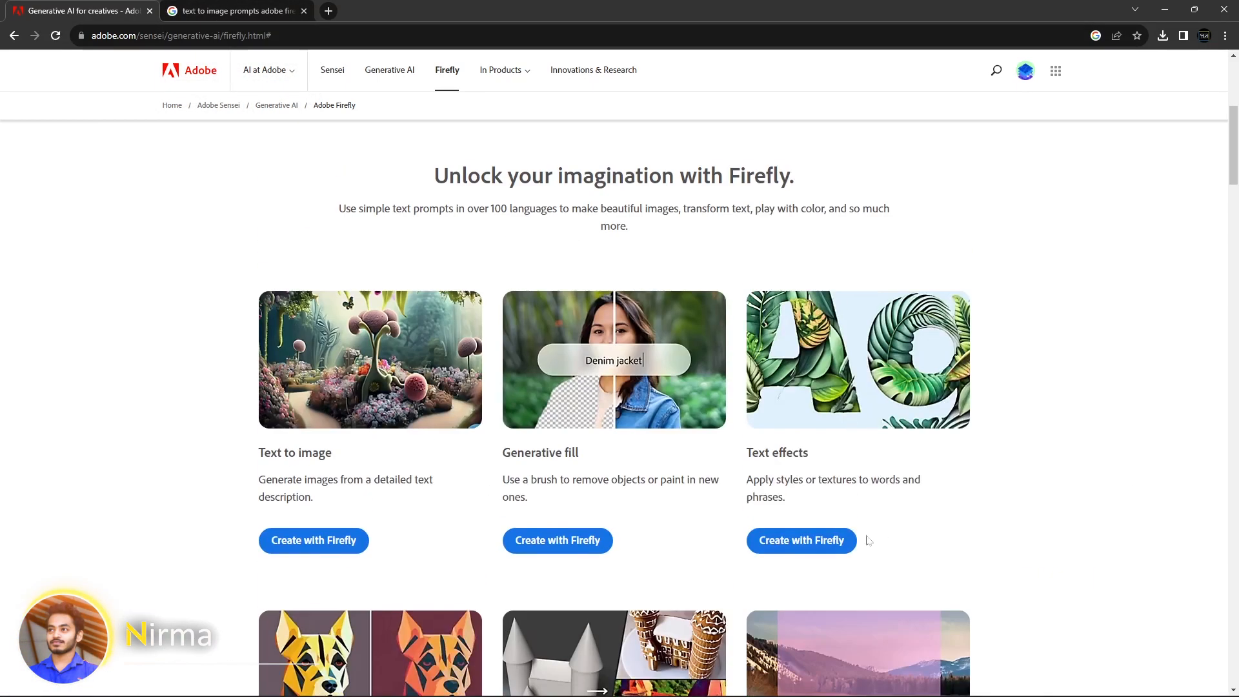
left_click(817, 540)
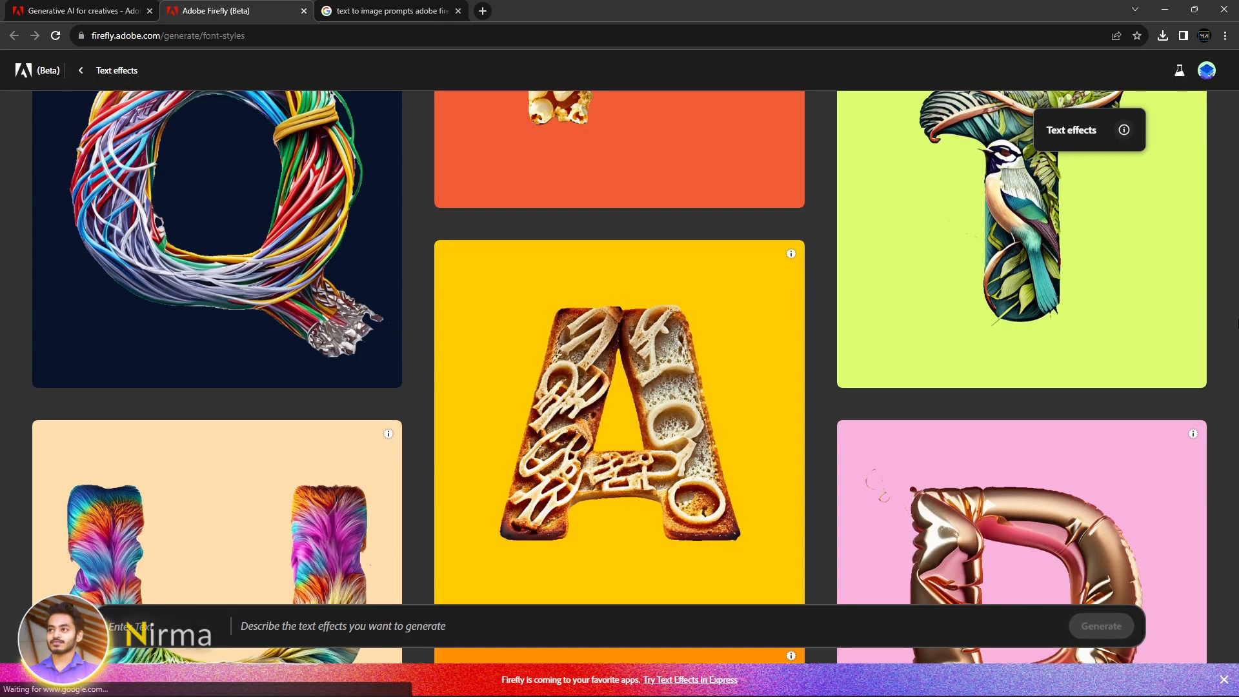
Browse the sample letters in the Text effects gallery.
scroll(1171, 381, "down", 7)
scroll(1237, 500, "down", 7)
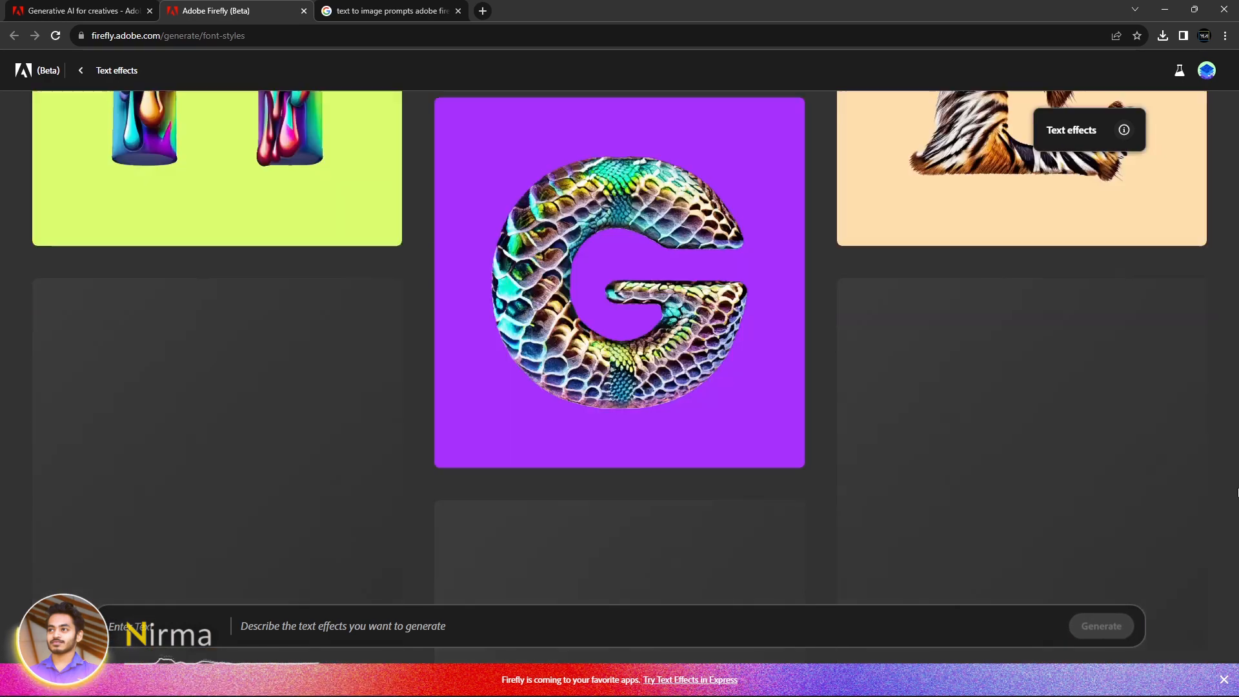
scroll(1236, 494, "down", 7)
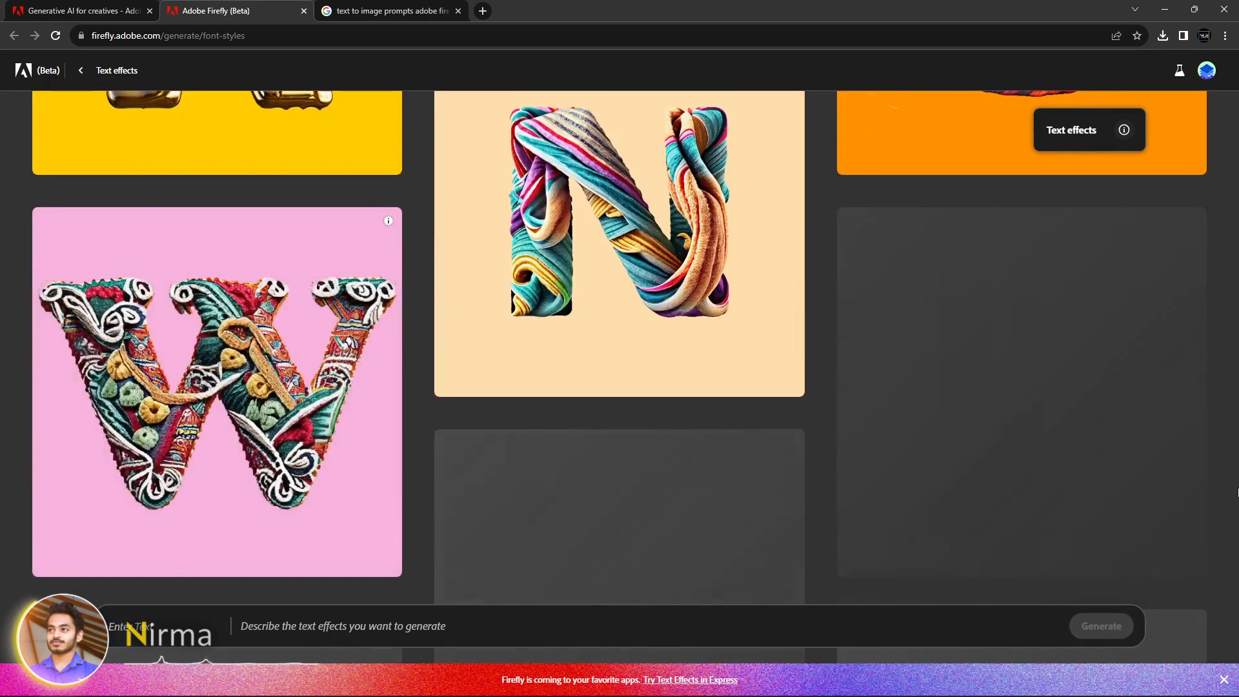
scroll(1235, 450, "down", 7)
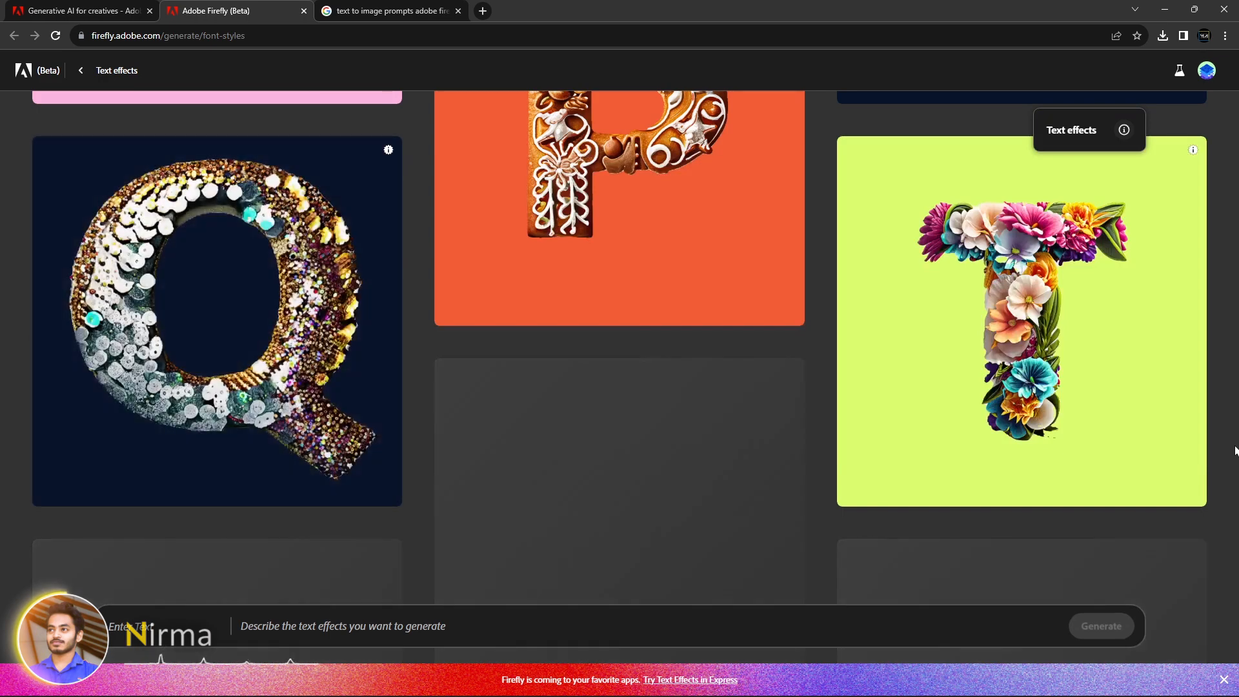
scroll(1235, 451, "down", 8)
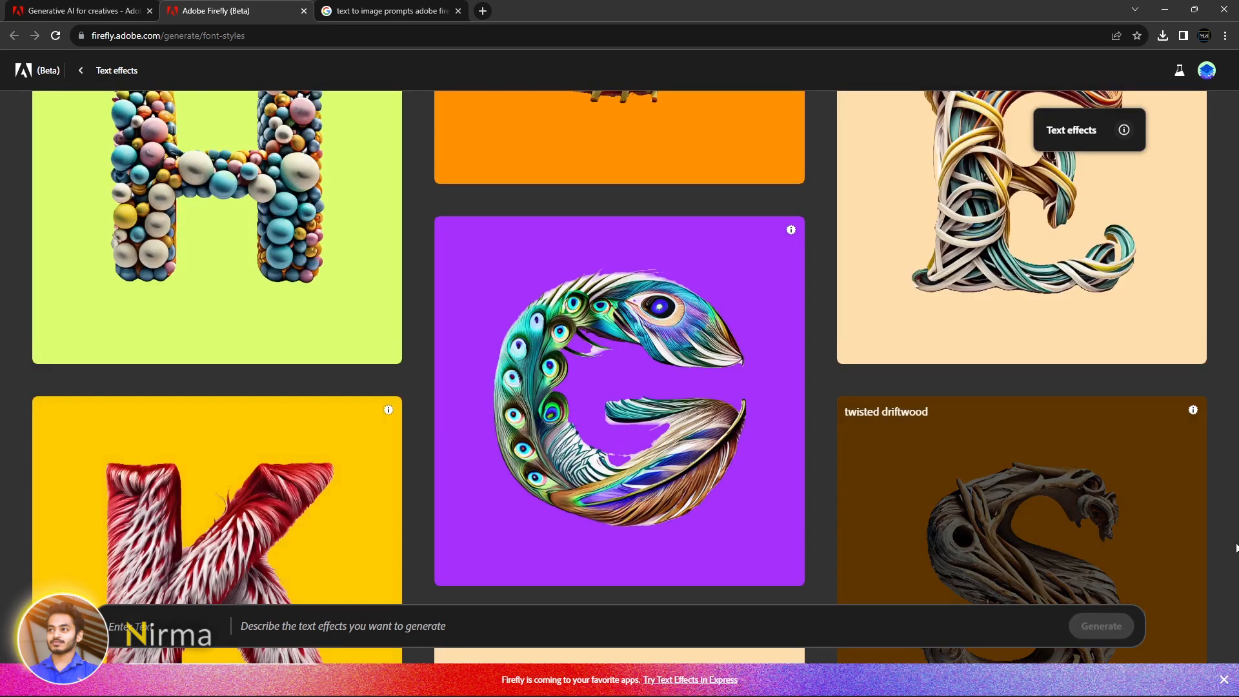
Try the red fur sample prompt on the text "soft" and preview the generated variations.
left_click(257, 483)
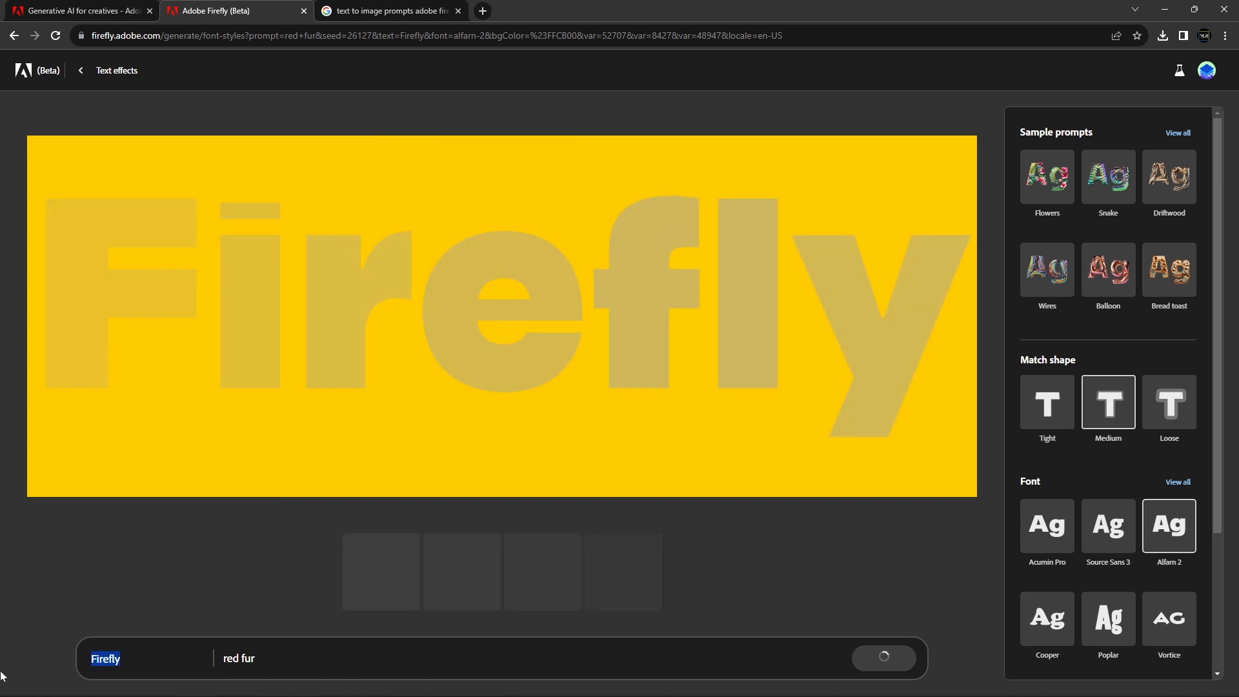
type("soft")
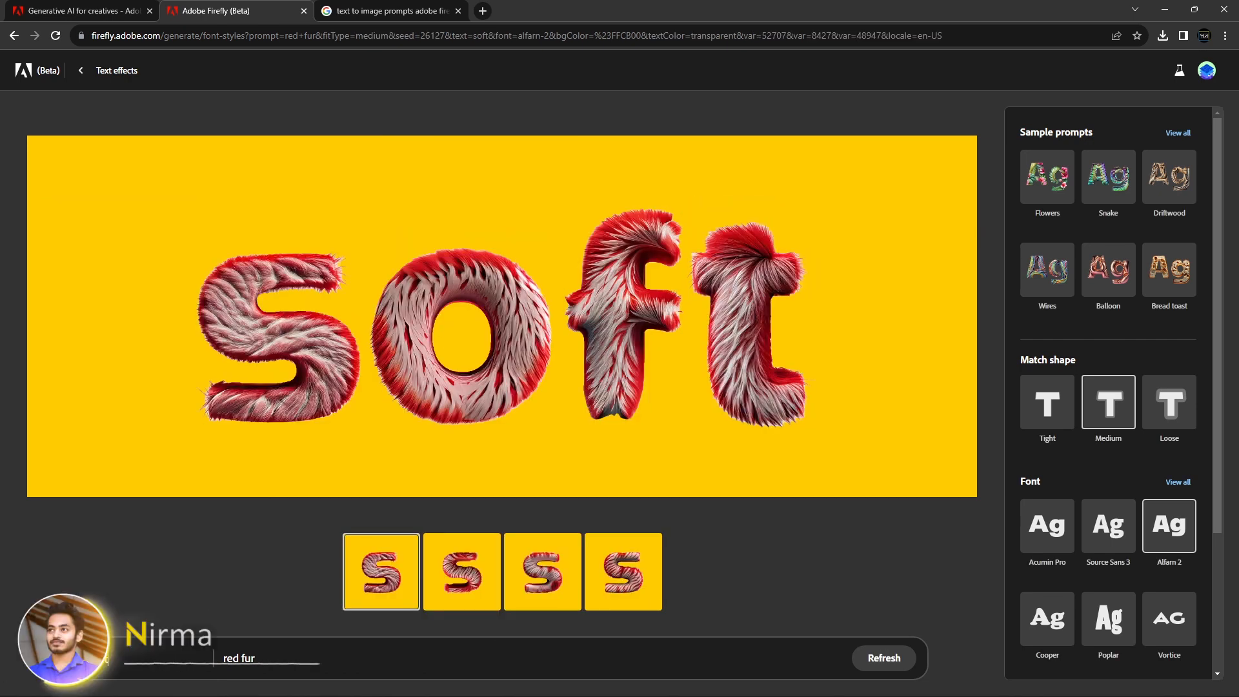
left_click(542, 599)
left_click(355, 542)
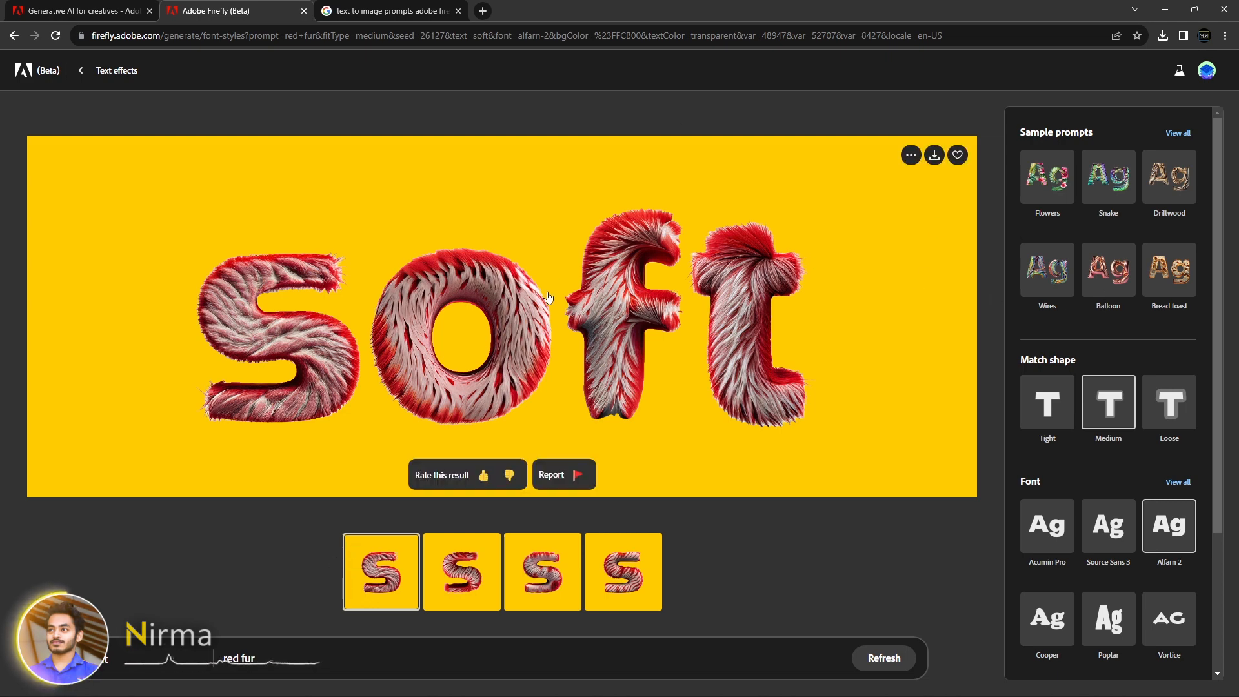
Make the background of the furry "soft" lettering transparent and set its Match shape to Loose.
scroll(1164, 514, "down", 3)
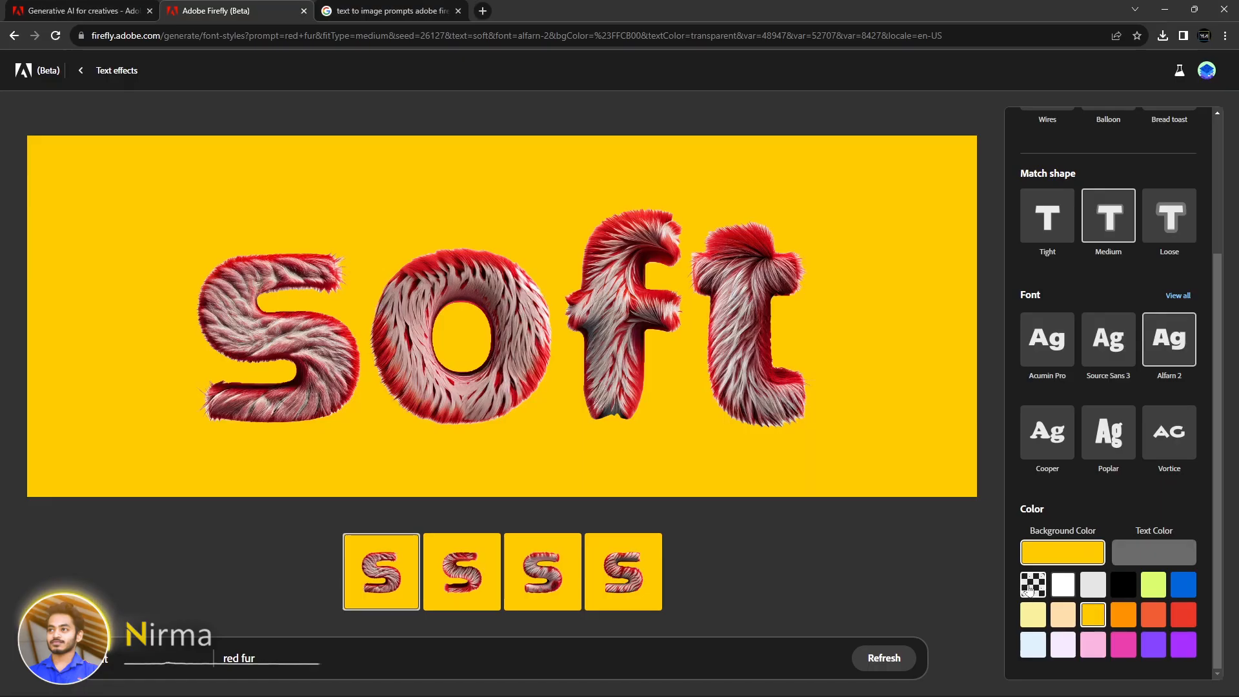
left_click(1036, 591)
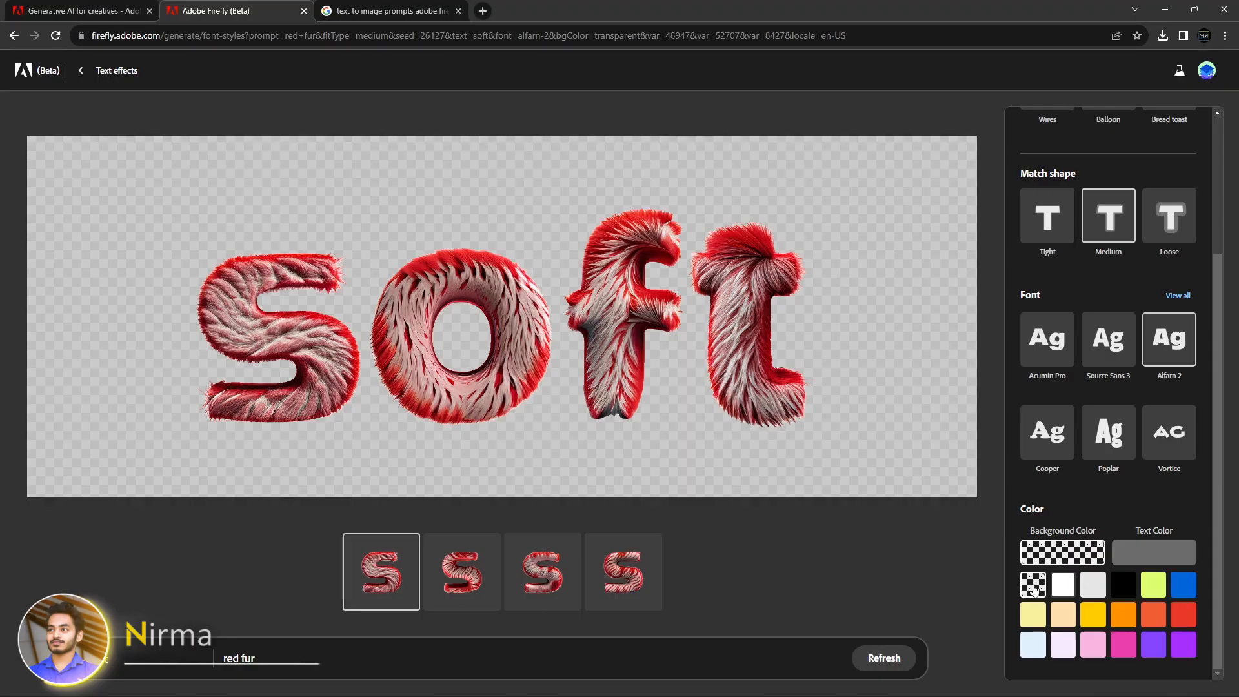
scroll(1091, 269, "up", 3)
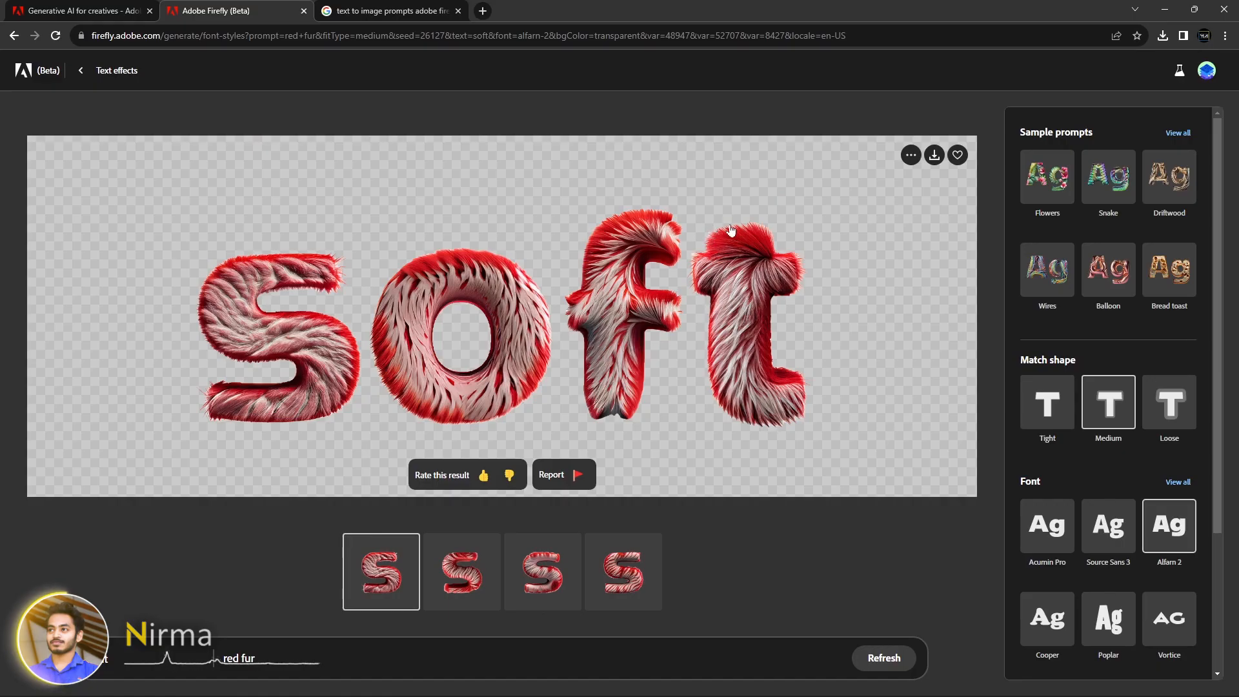
left_click(1176, 408)
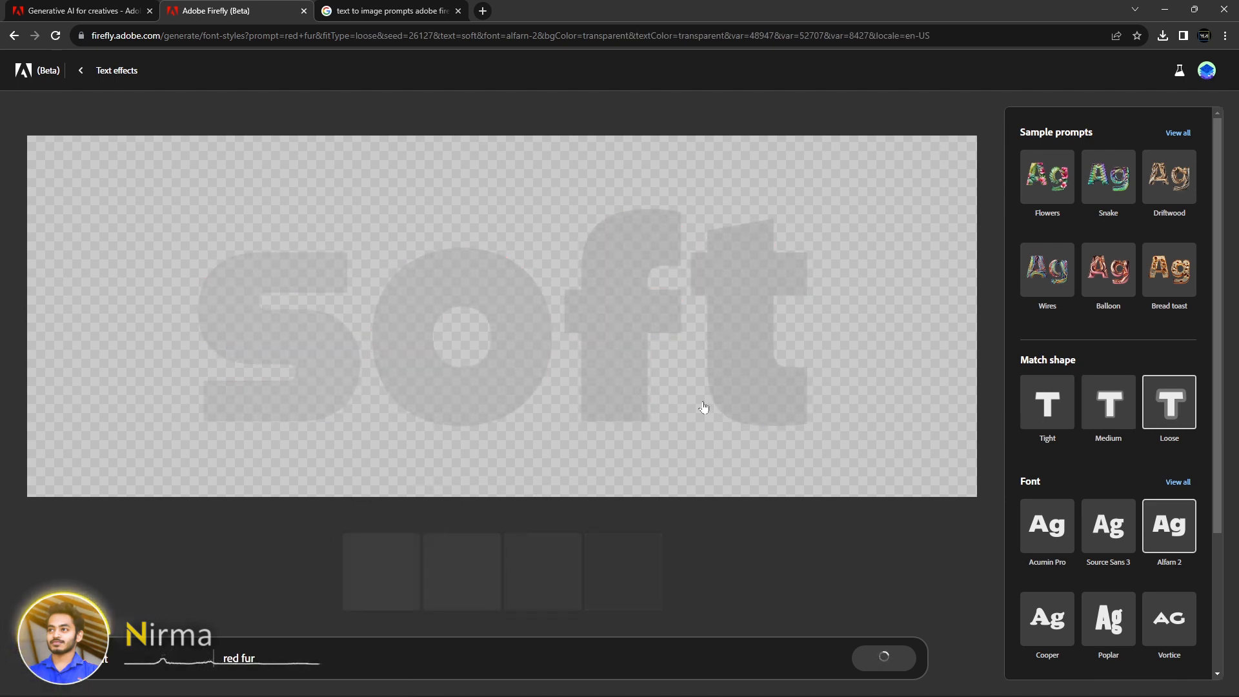
scroll(1139, 582, "down", 3)
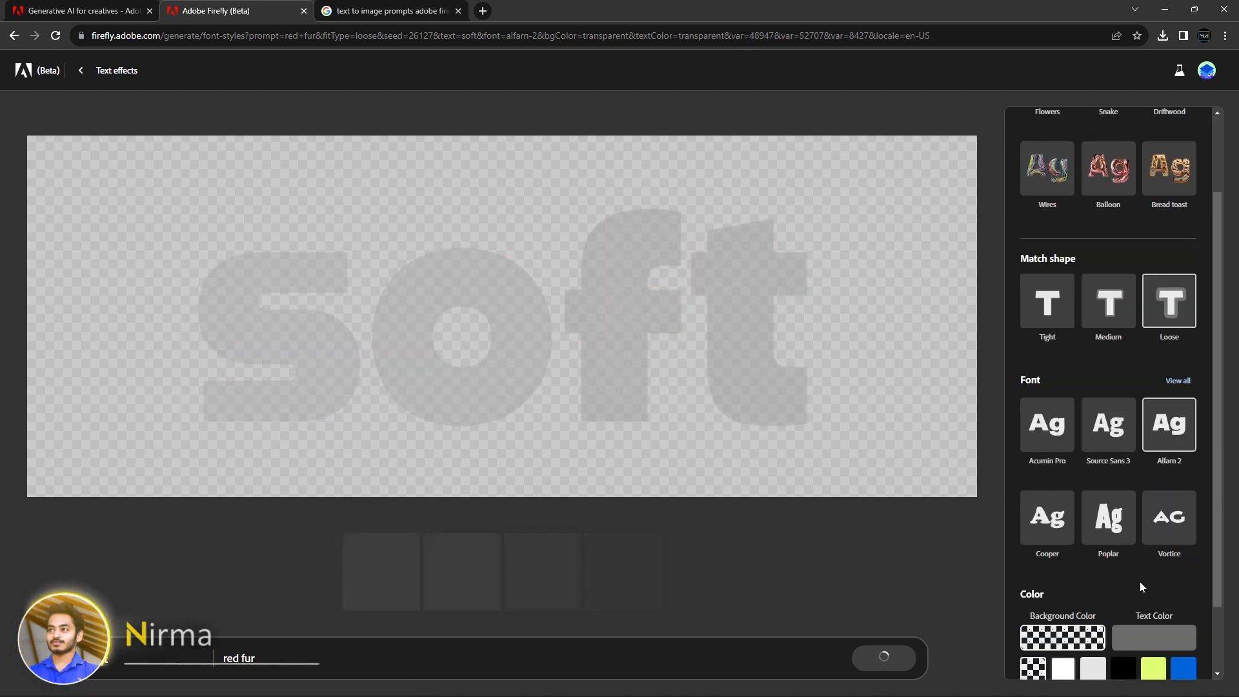
scroll(1152, 563, "up", 3)
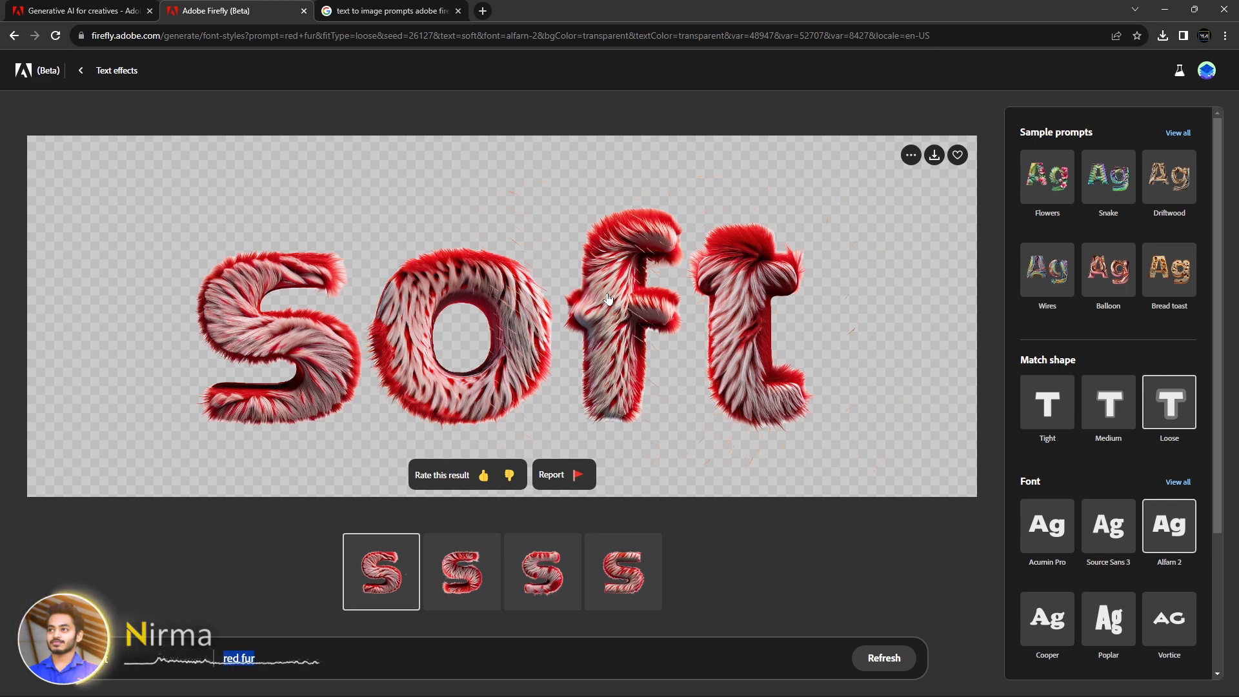
Open Freepik in a new browser tab and search its AI images for "text".
left_click(491, 15)
type("f")
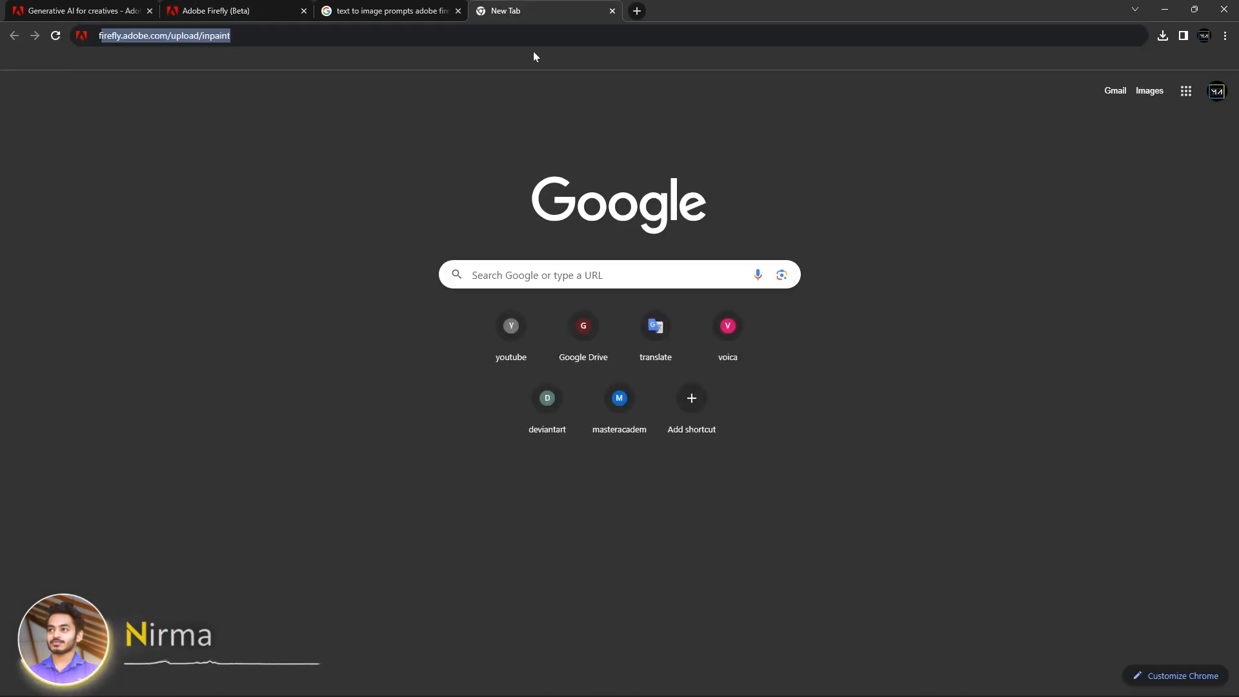
type("ree")
key("Return")
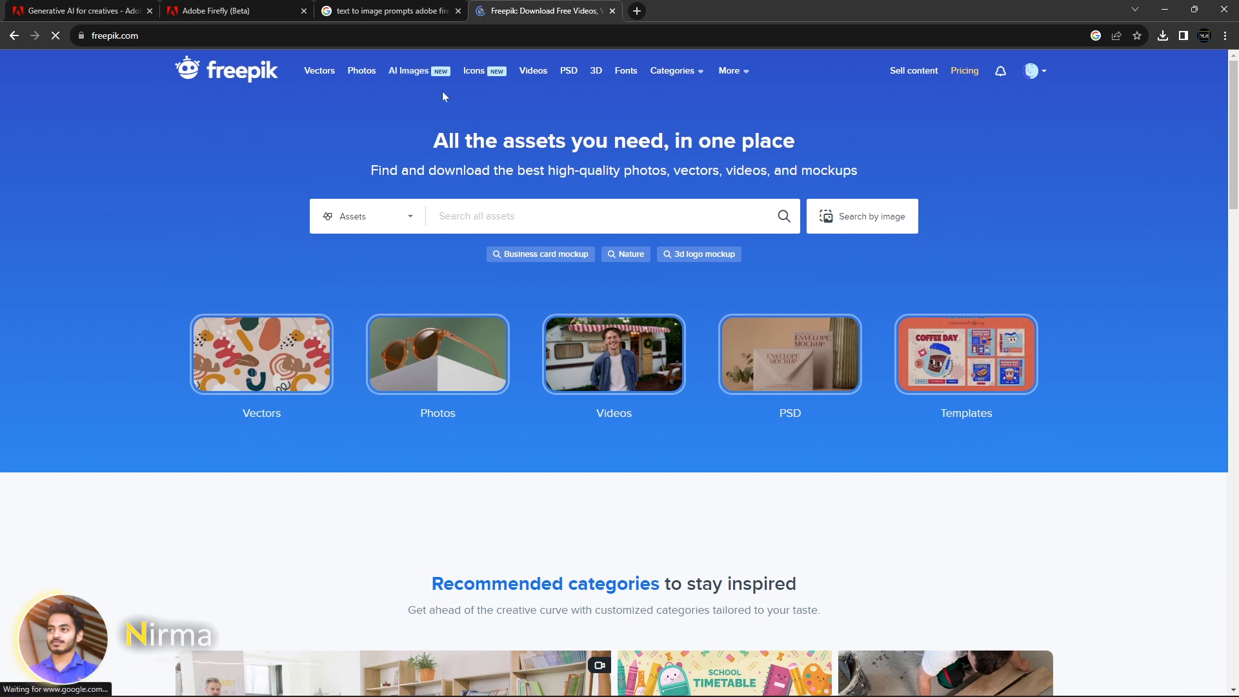
left_click(411, 78)
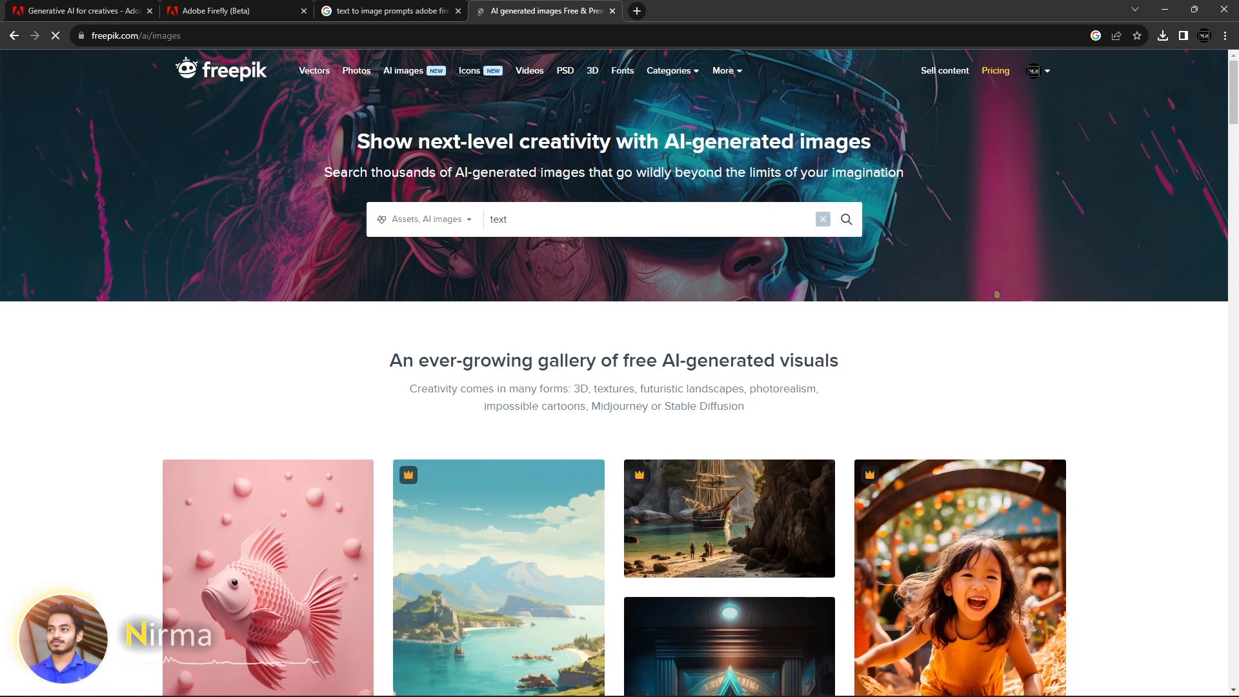
key("Return")
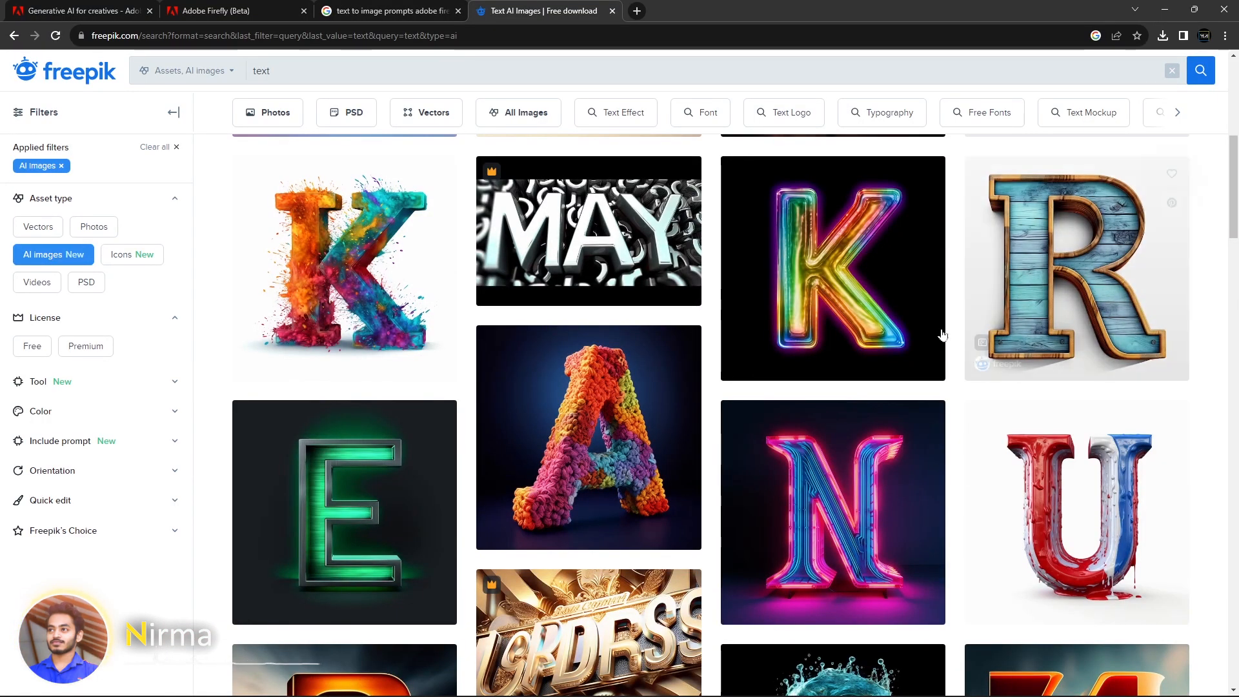
Filter the Freepik AI image results to the Premium license and browse the lettering designs.
scroll(1081, 472, "down", 7)
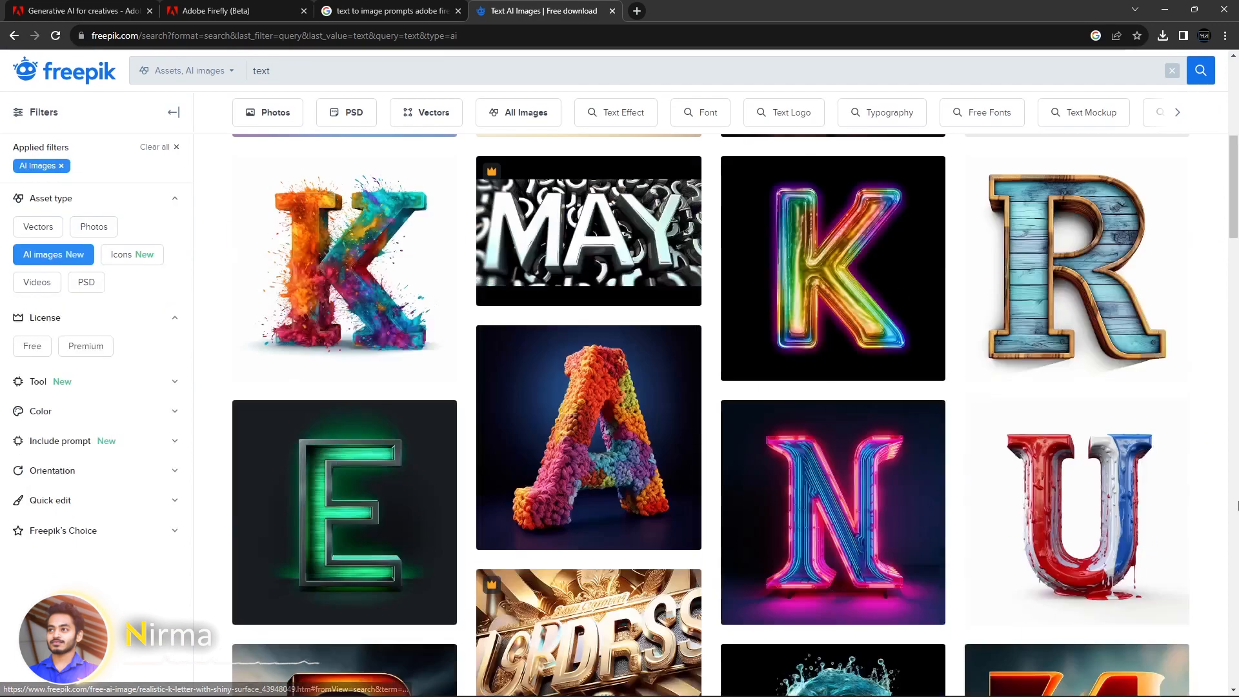
left_click(85, 345)
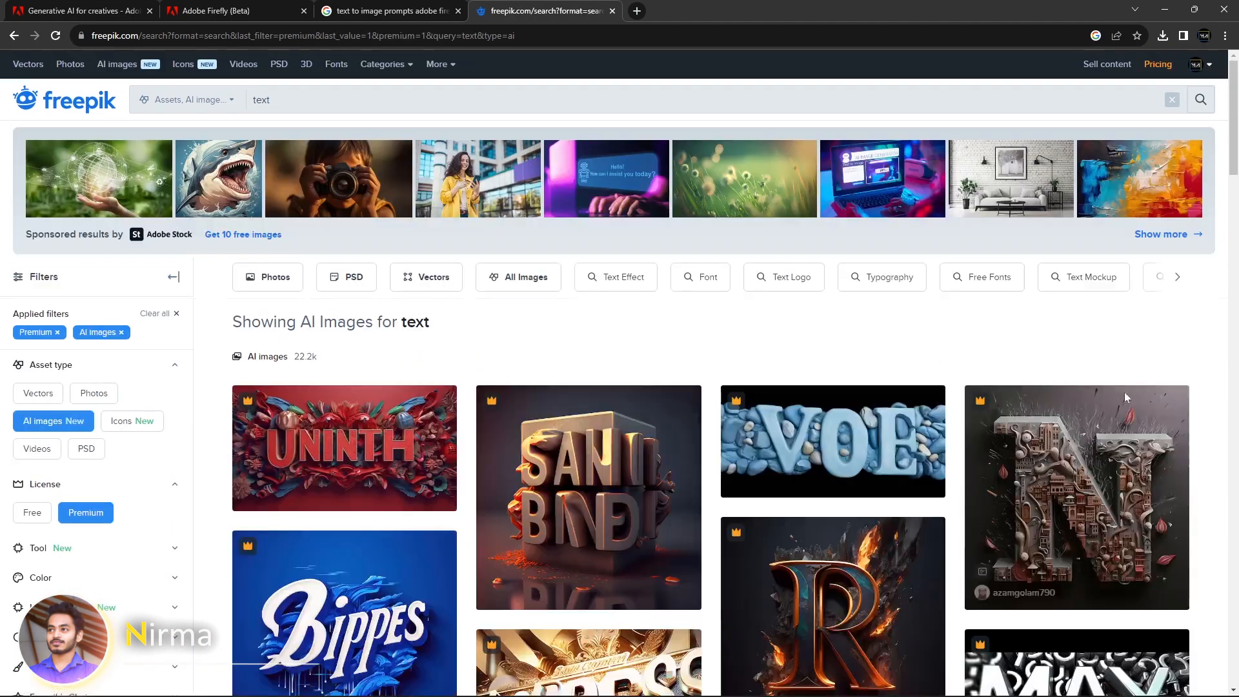
left_click_drag(1232, 148, 1232, 213)
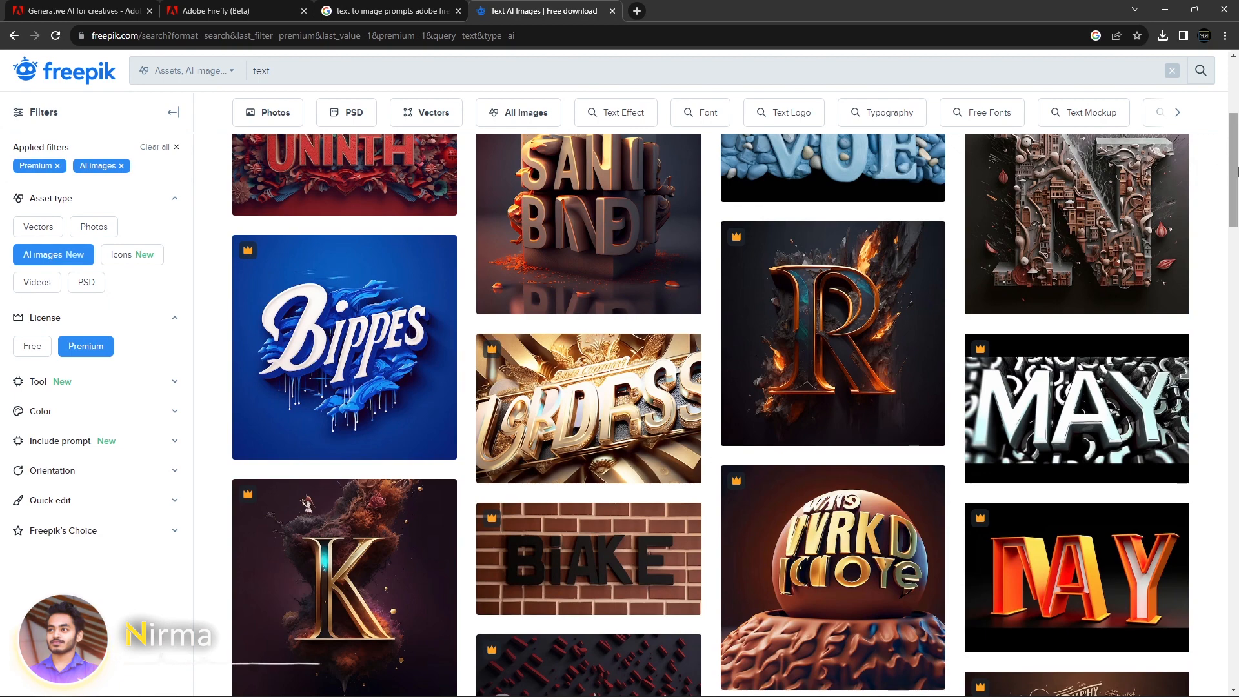
scroll(1234, 168, "up", 1)
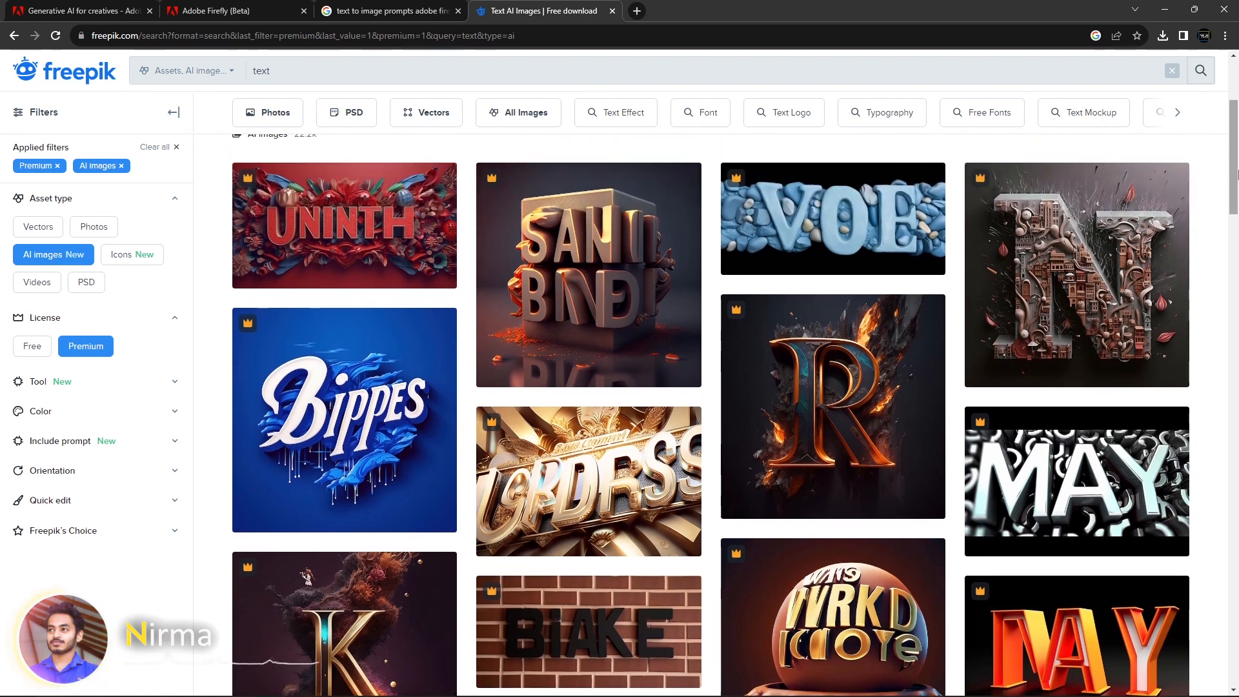
scroll(1236, 174, "down", 8)
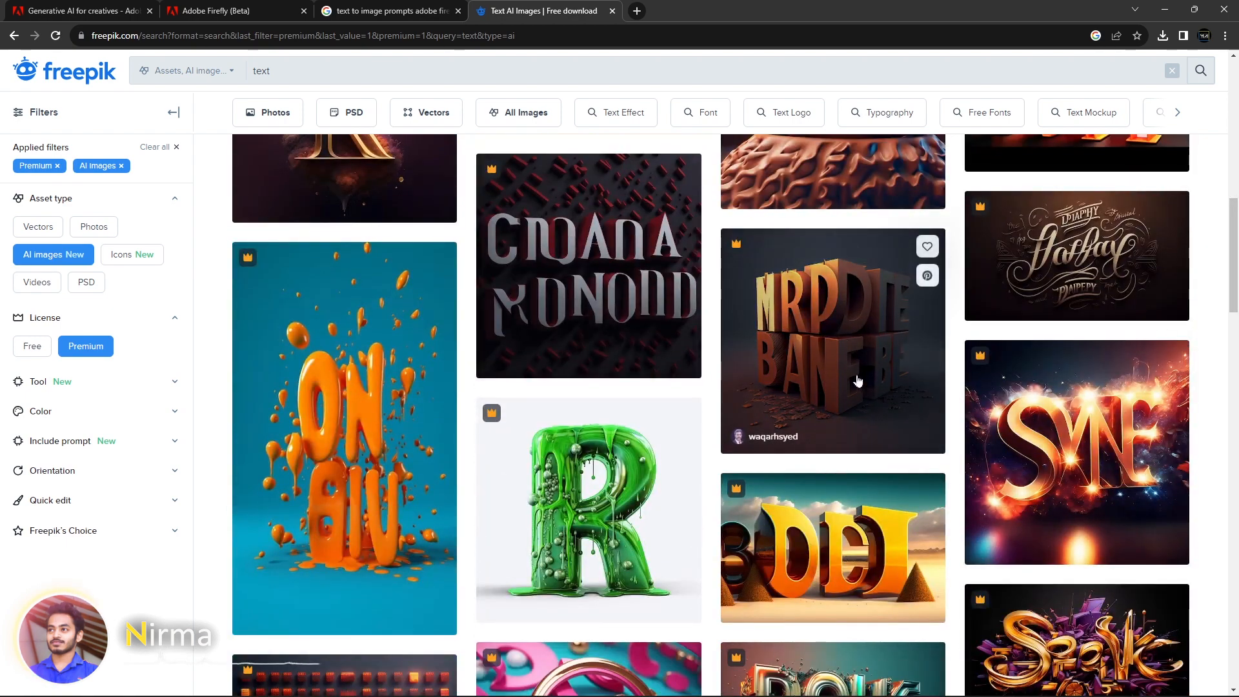
scroll(857, 380, "down", 7)
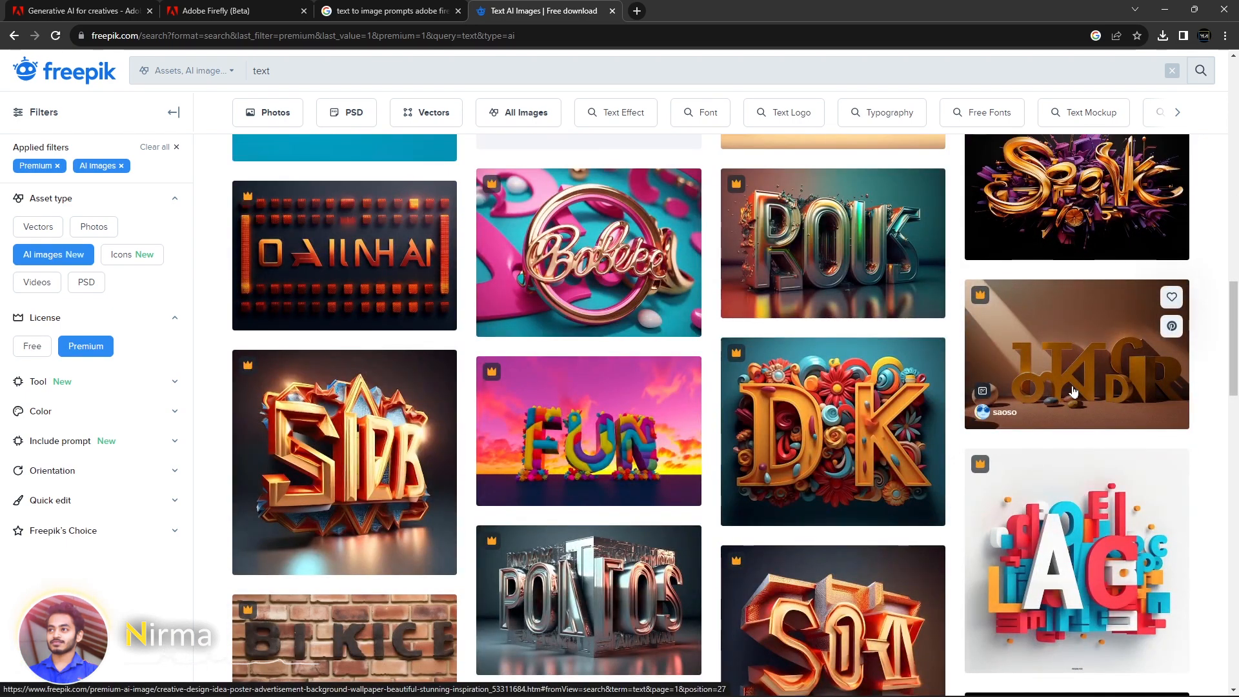
scroll(1236, 433, "down", 5)
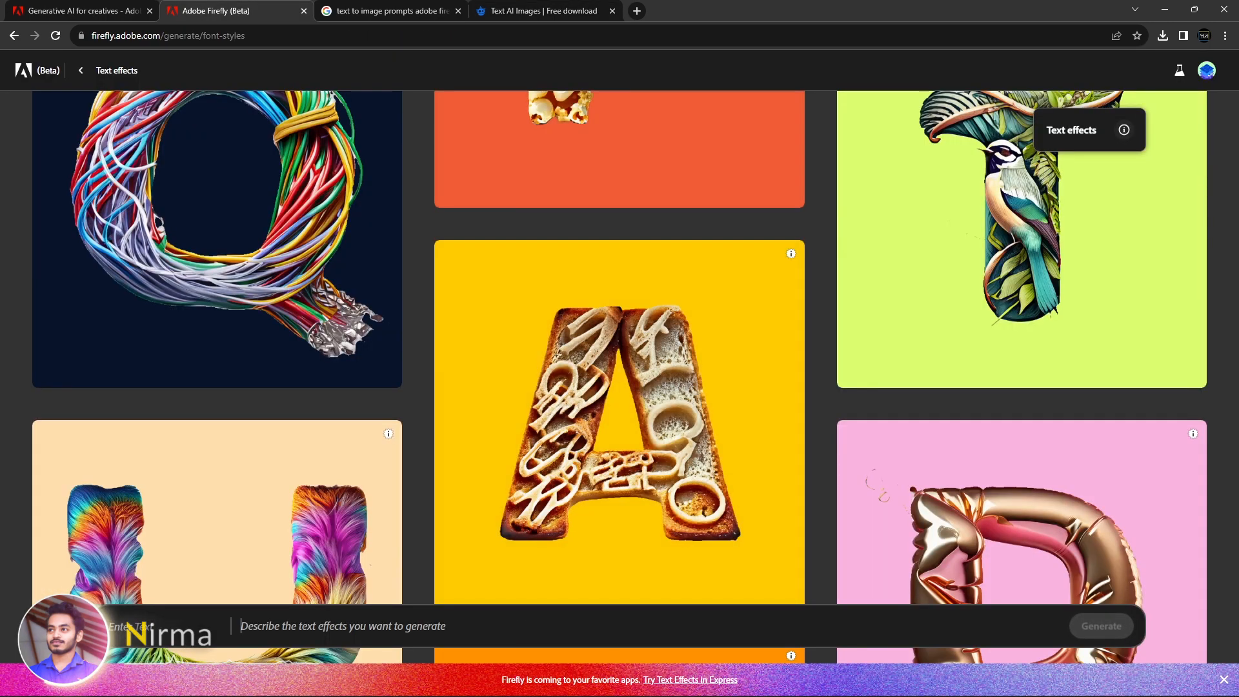
Return to Firefly's Text effects gallery and apply the holographic dripping color sample prompt to the text "සිංහල".
scroll(620, 387, "down", 15)
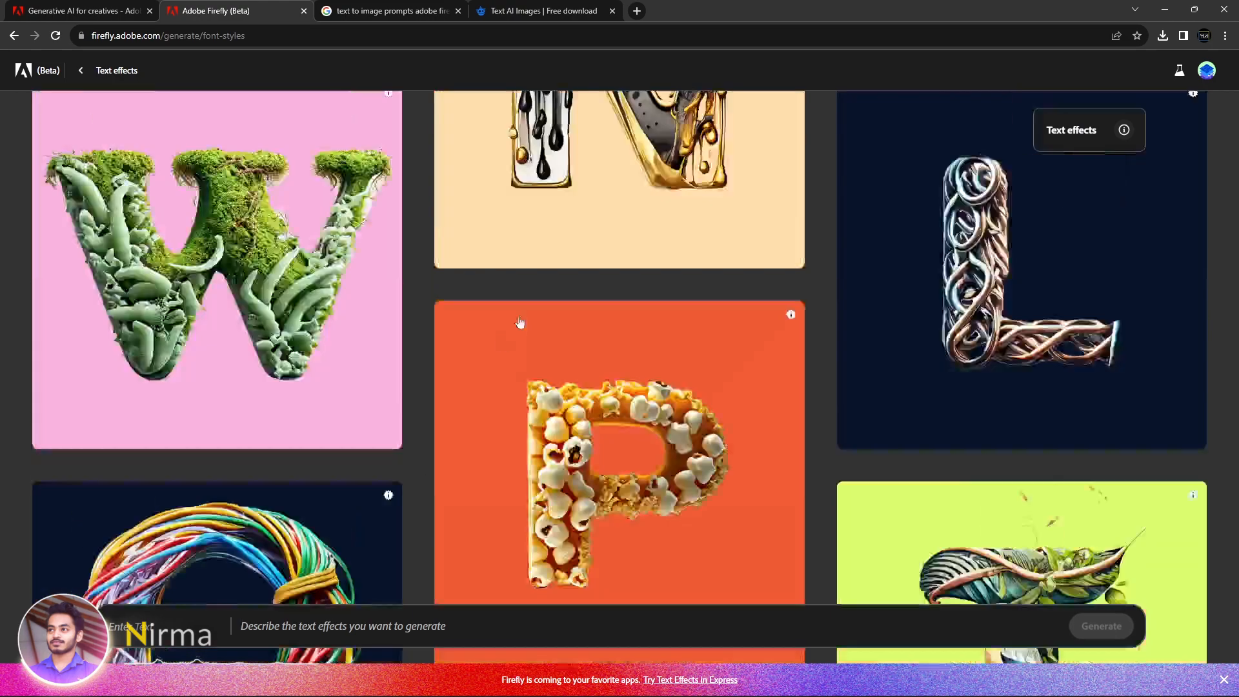
scroll(680, 353, "down", 10)
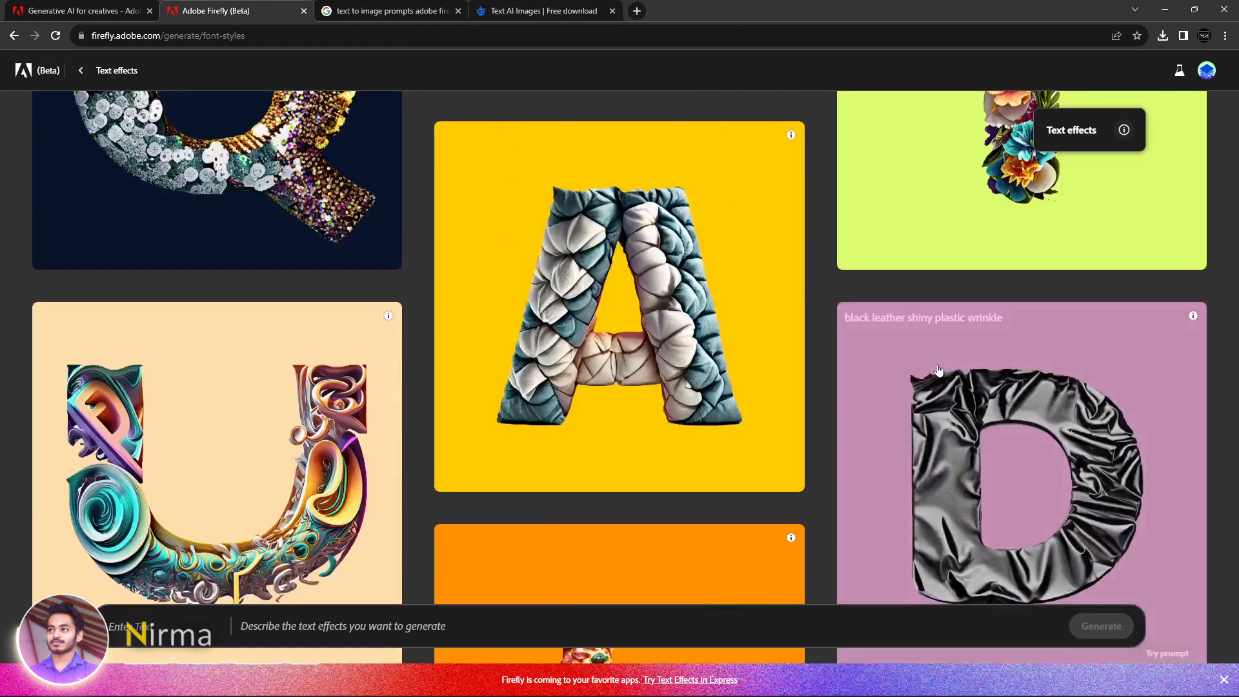
scroll(901, 367, "up", 5)
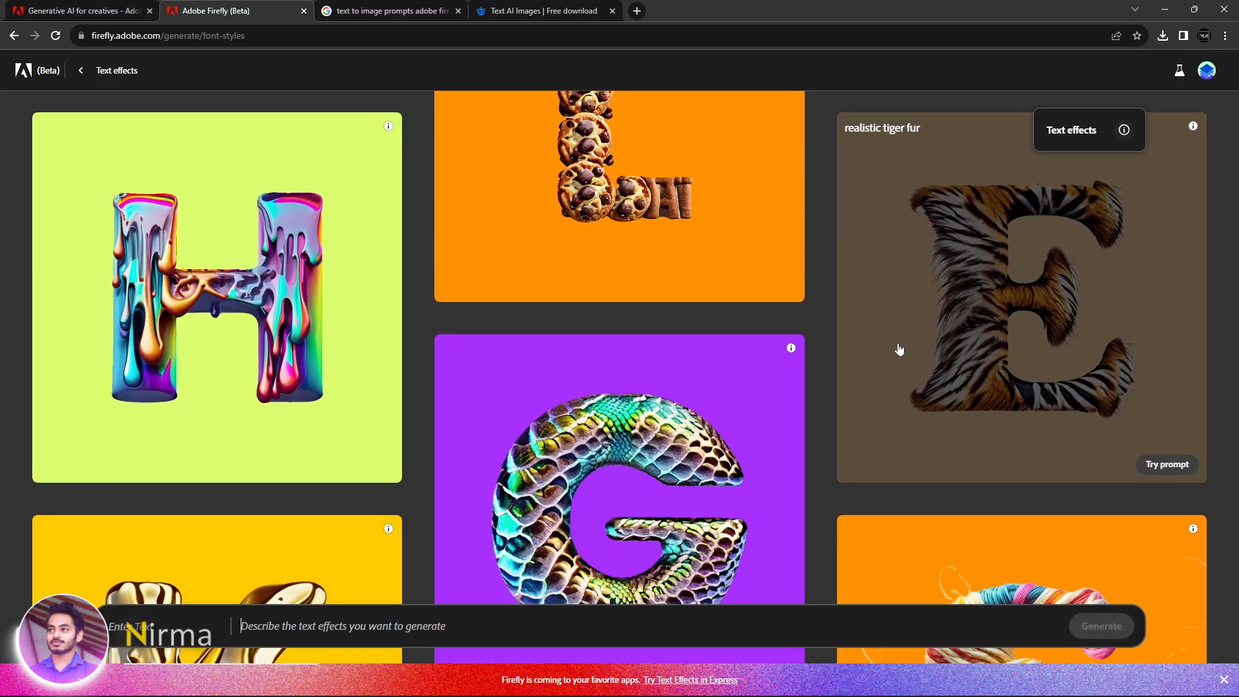
left_click(308, 417)
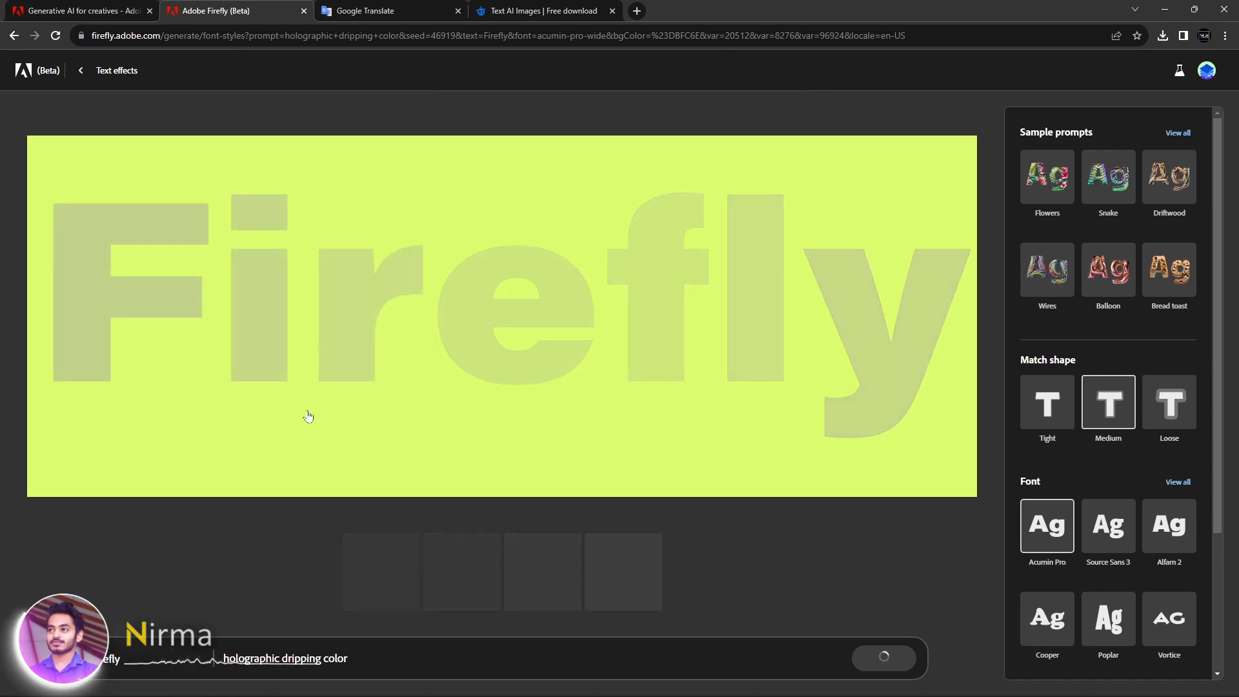
left_click_drag(152, 660, 14, 679)
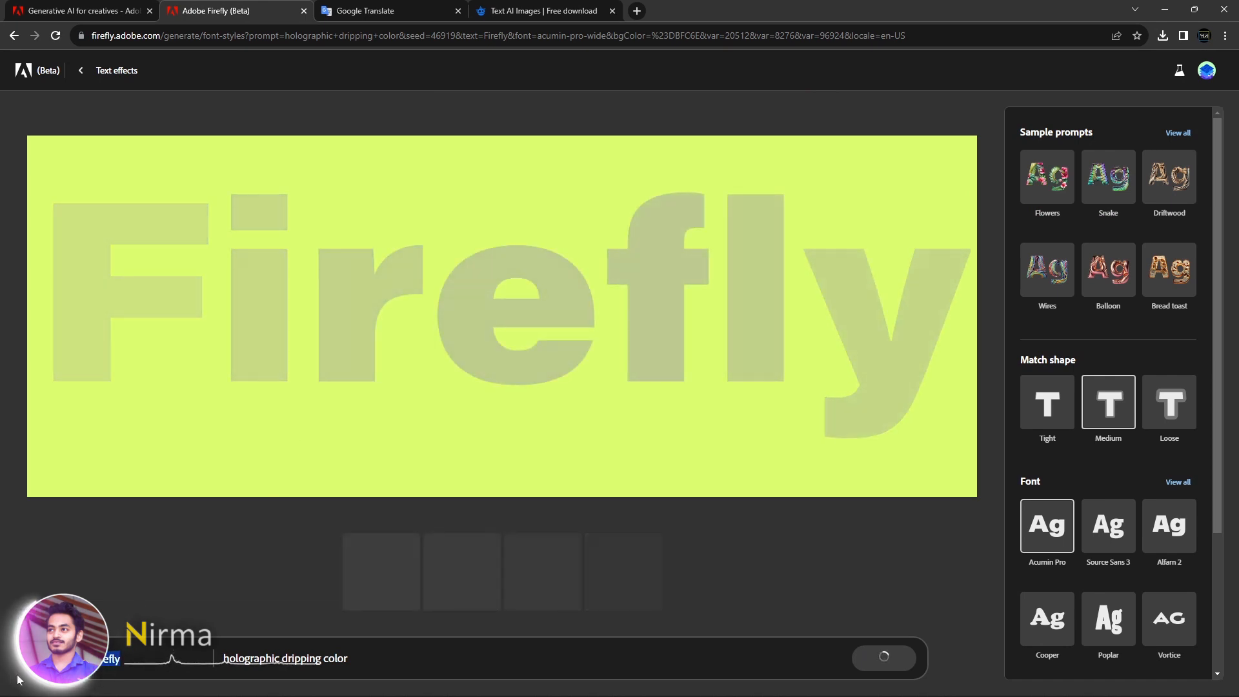
type("සිංහල")
key("Return")
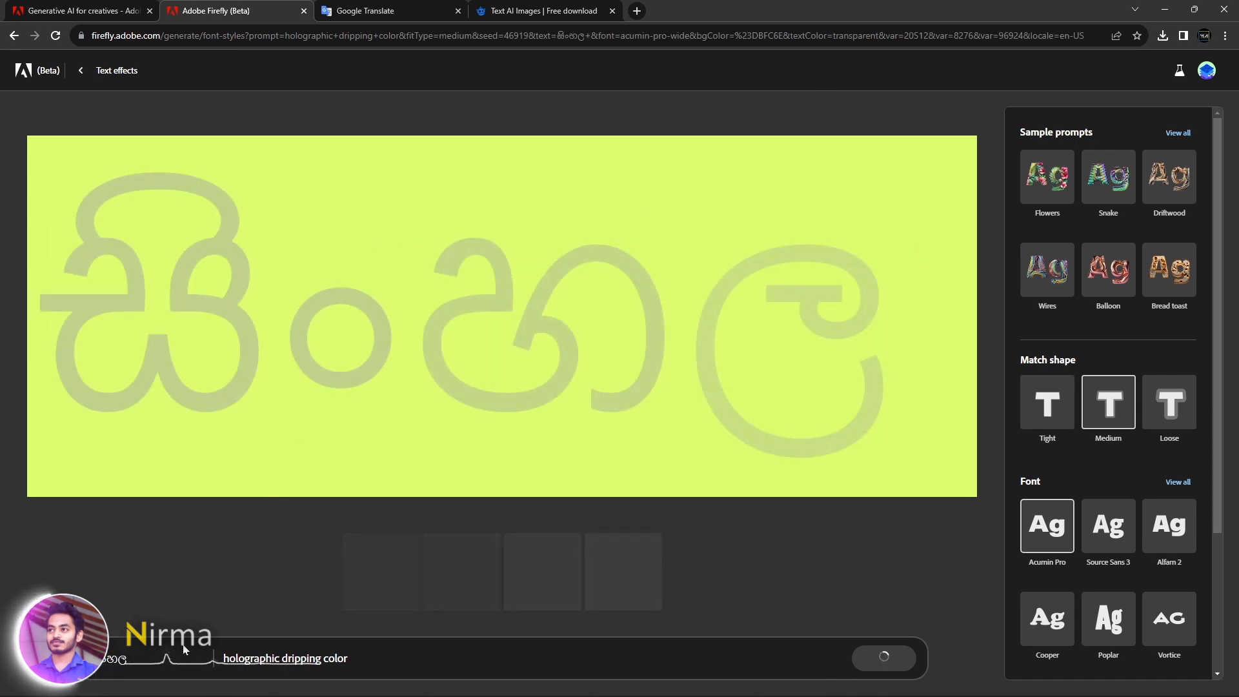
Style the Sinhala lettering with Loose Match shape, the Alfarn 2 font and a transparent background.
left_click(1169, 402)
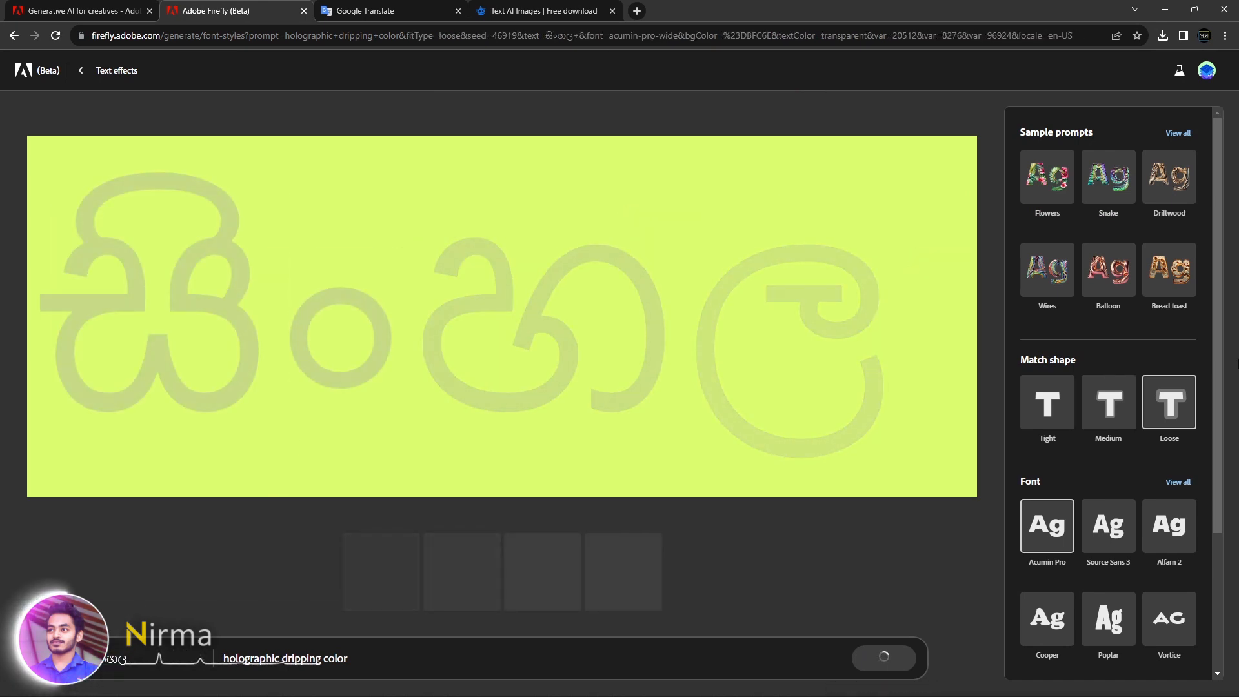
left_click(1171, 550)
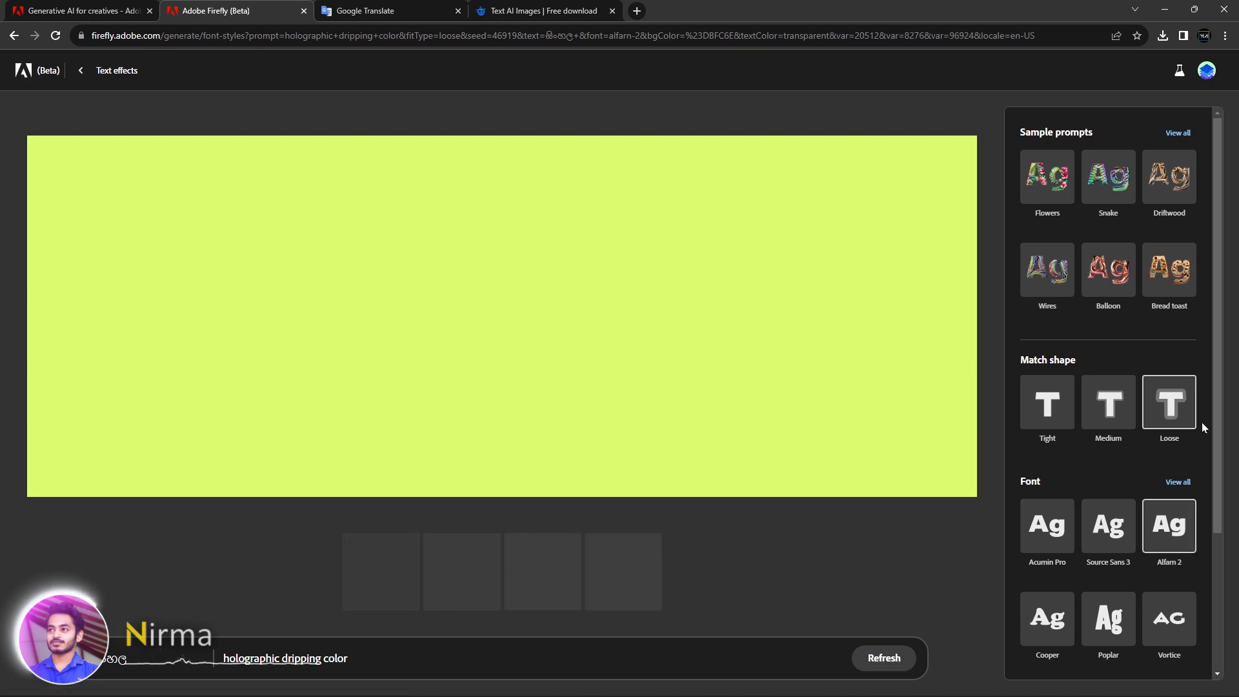
scroll(1218, 416, "down", 3)
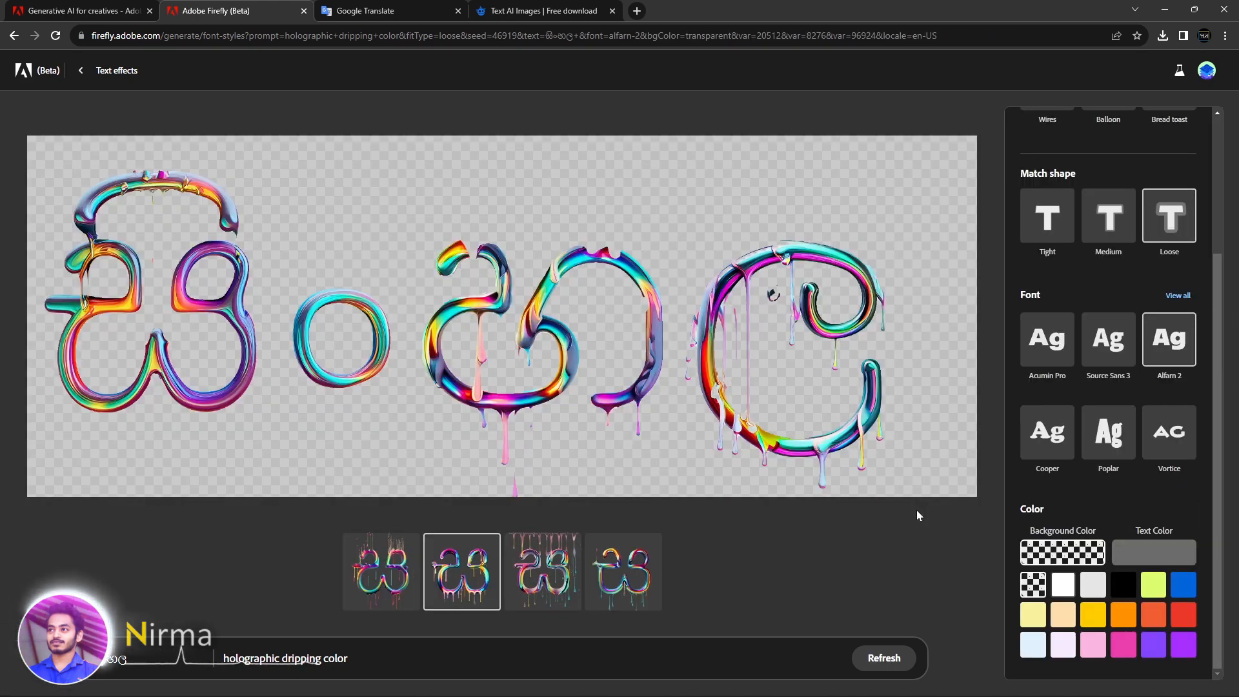
Look at the premium AI text images on Freepik again and return to Firefly's Text effects.
left_click(553, 5)
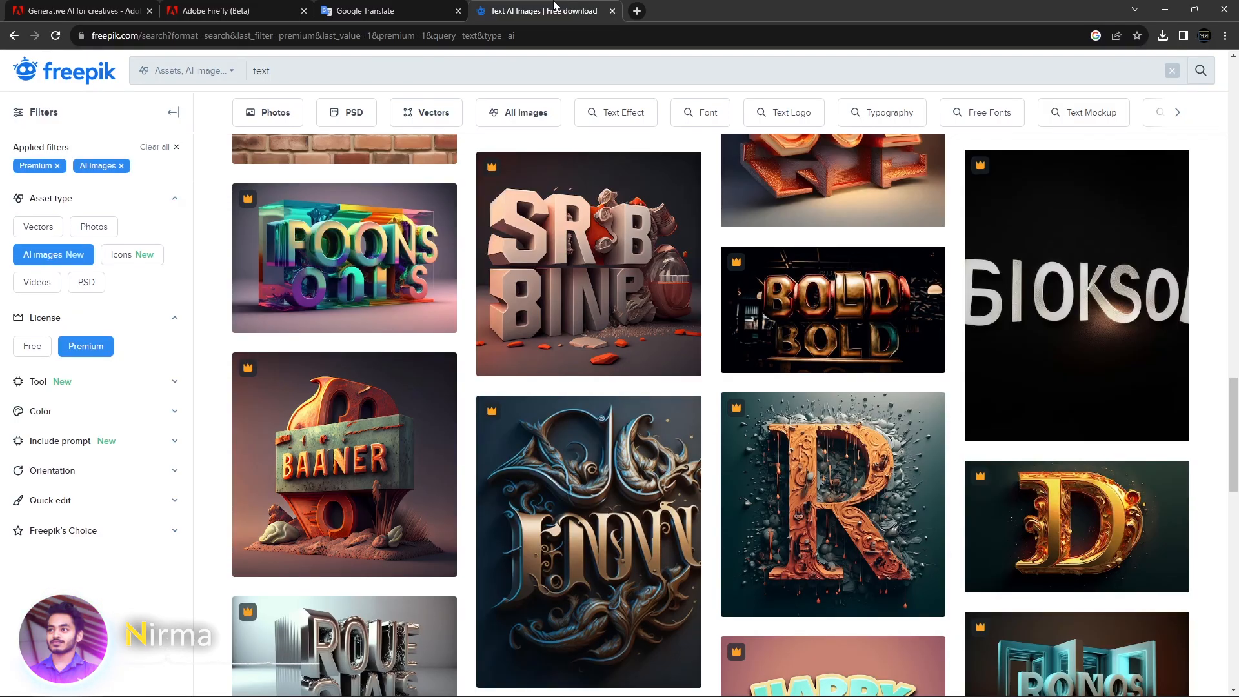
left_click(258, 12)
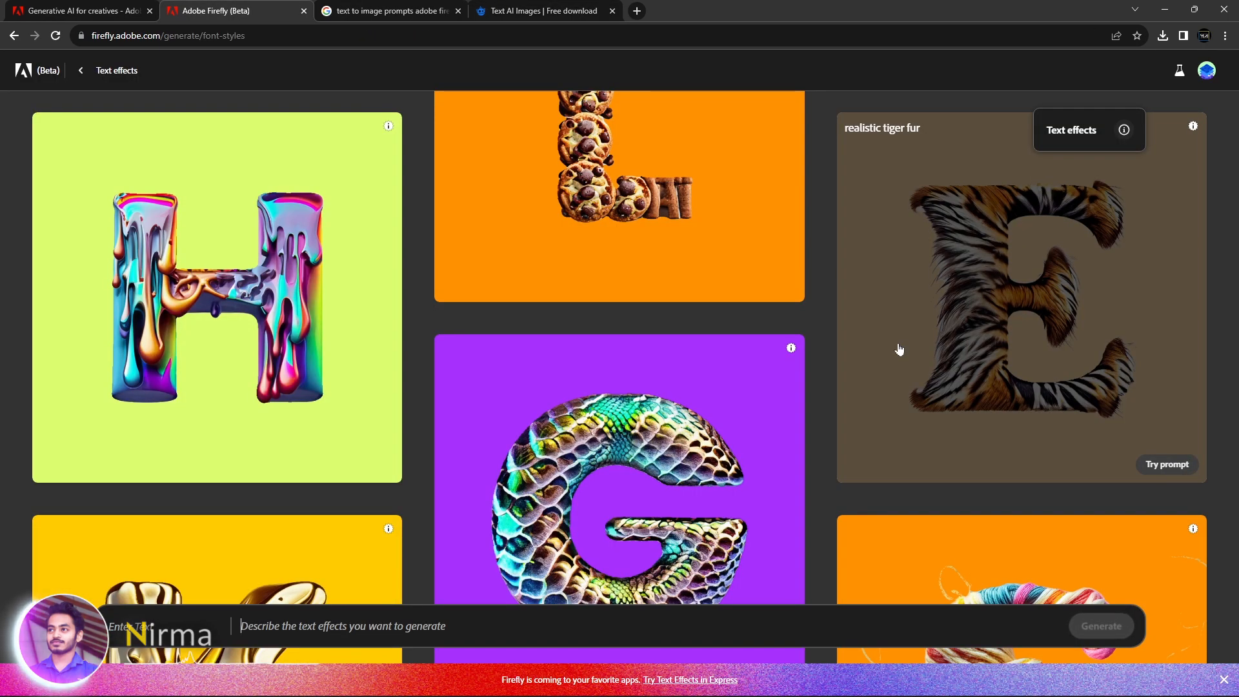